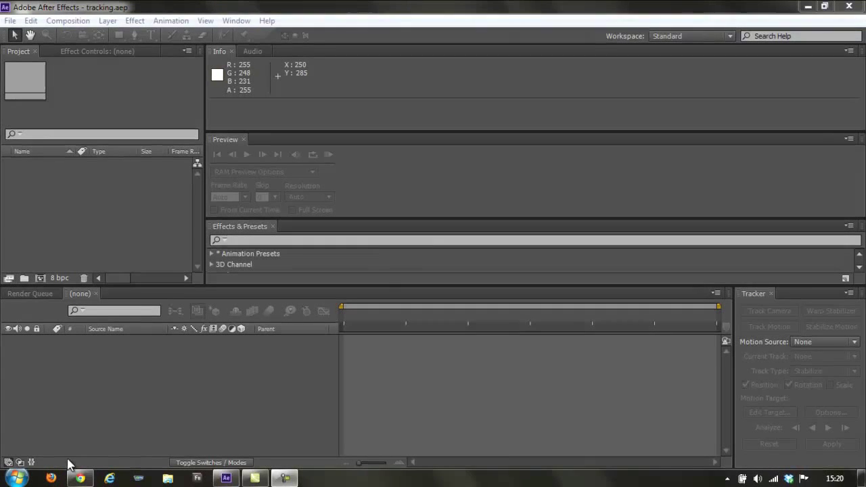
Check the Video Copilot training page address in the browser, then minimize the browser
{"action": "left_click", "coordinate": [80, 478]}
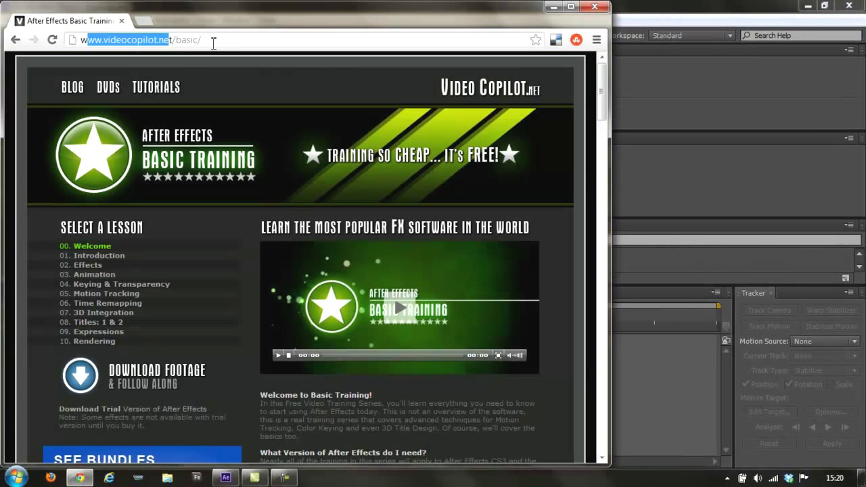
{"action": "triple_click", "coordinate": [218, 39]}
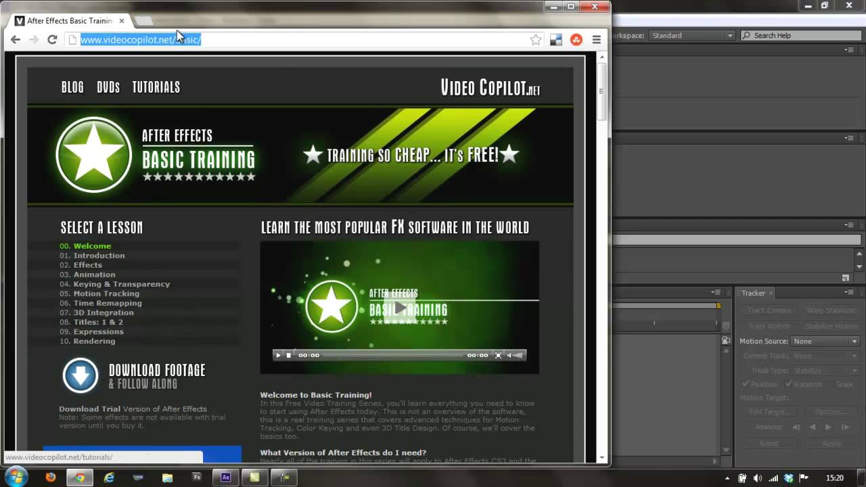
{"action": "left_click", "coordinate": [554, 8]}
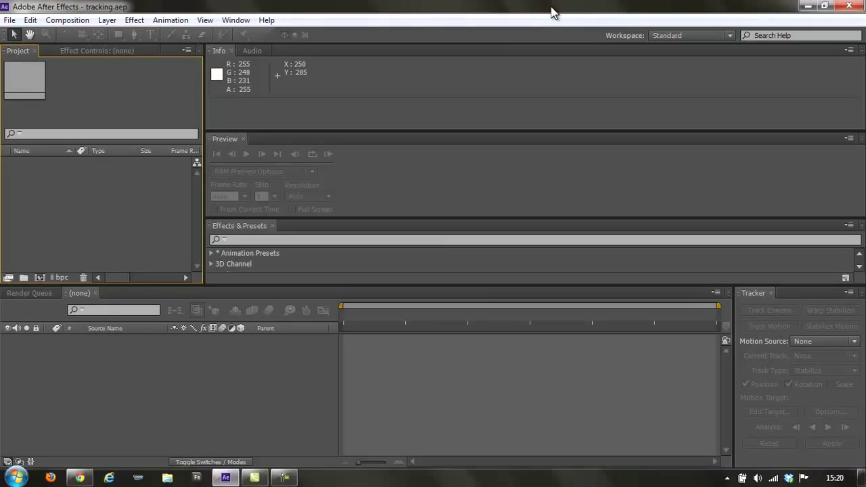
Reset the Standard workspace from the Window menu and confirm with Yes
{"action": "mouse_move", "coordinate": [255, 478]}
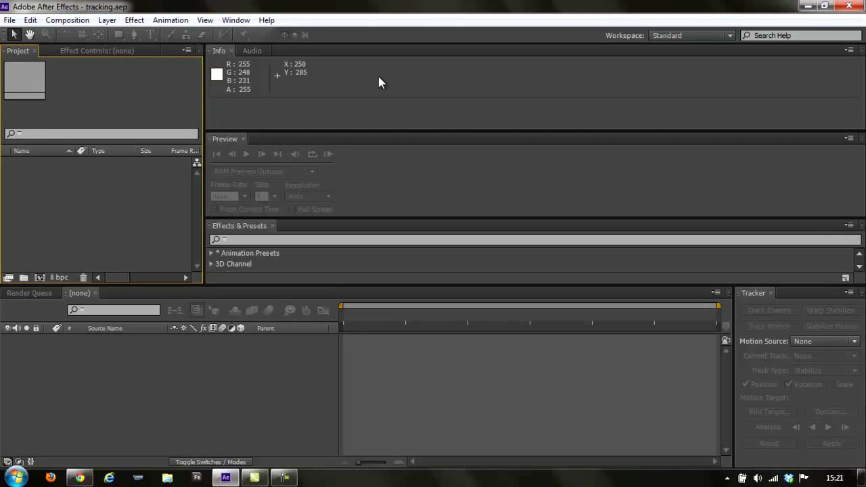
{"action": "left_click", "coordinate": [236, 20]}
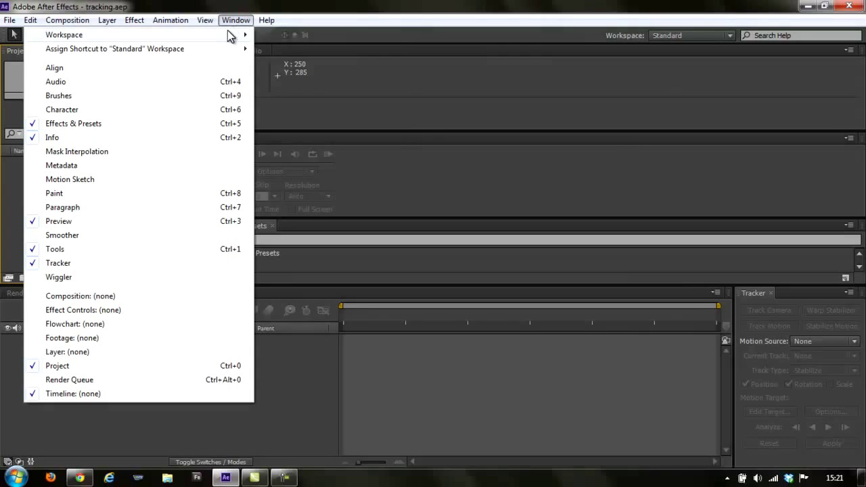
{"action": "mouse_move", "coordinate": [251, 37]}
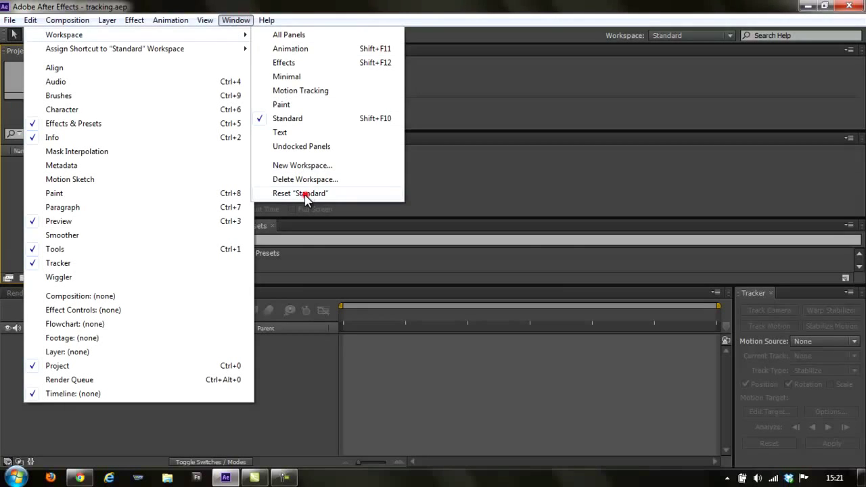
{"action": "left_click", "coordinate": [305, 194]}
{"action": "left_click", "coordinate": [474, 255]}
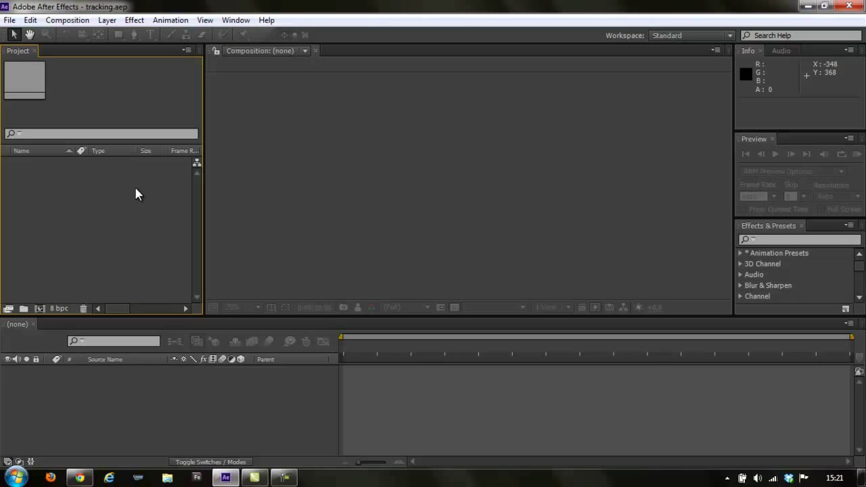
Import LA.mov and drag it onto the new-composition button to create the LA composition
{"action": "double_click", "coordinate": [139, 191]}
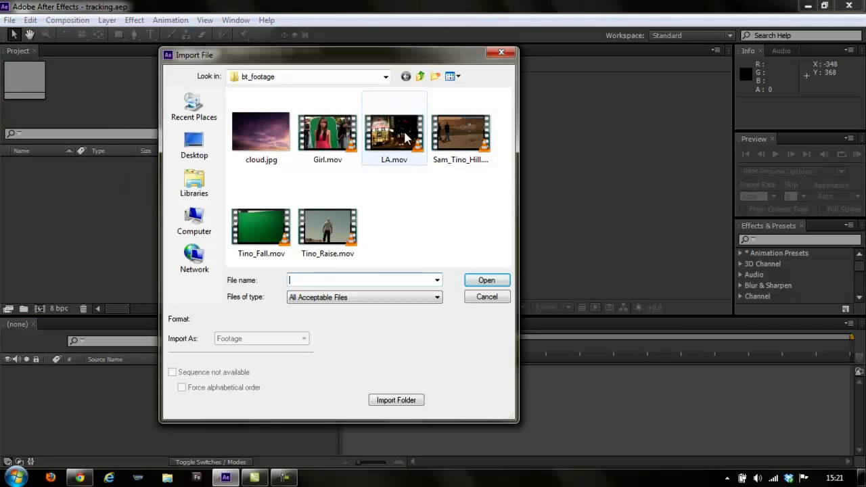
{"action": "double_click", "coordinate": [406, 137]}
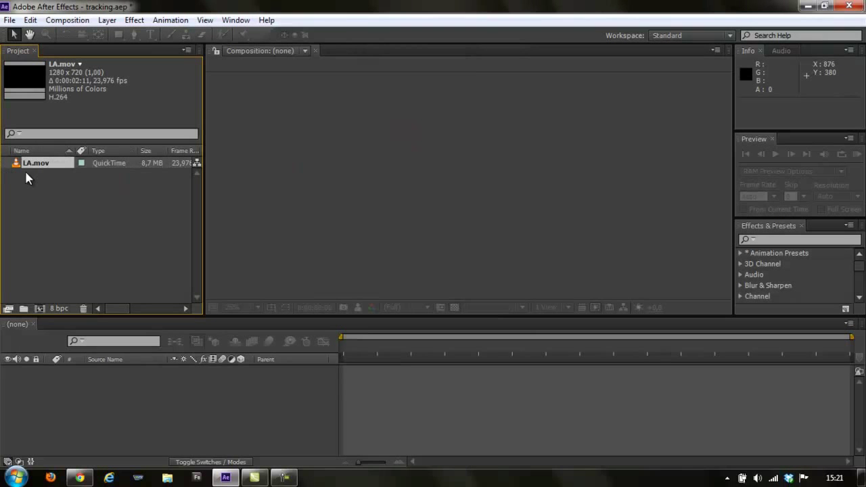
{"action": "left_click_drag", "start_coordinate": [32, 165], "coordinate": [39, 311]}
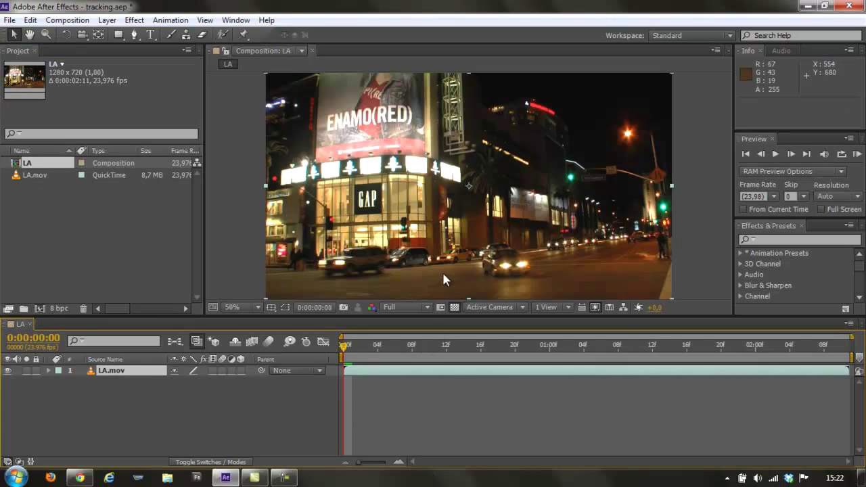
RAM-preview the LA footage, stop it, and open LA.mov in its own Layer viewer
{"action": "left_click", "coordinate": [858, 156]}
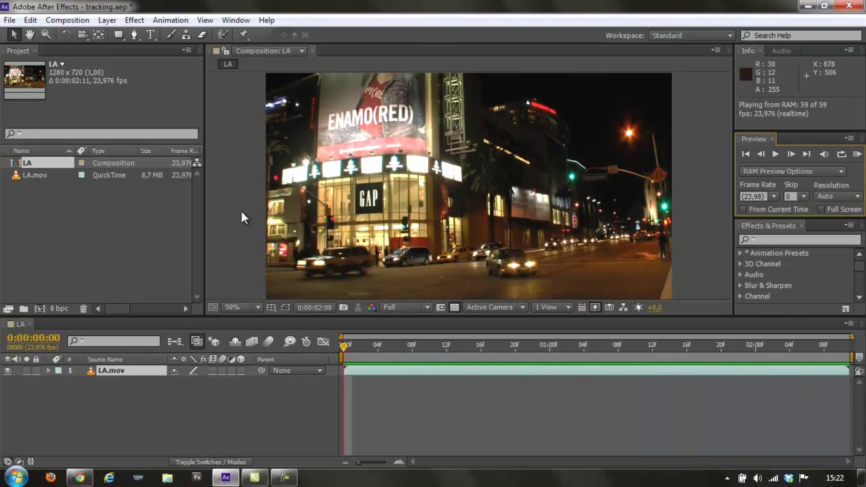
{"action": "left_click", "coordinate": [493, 265]}
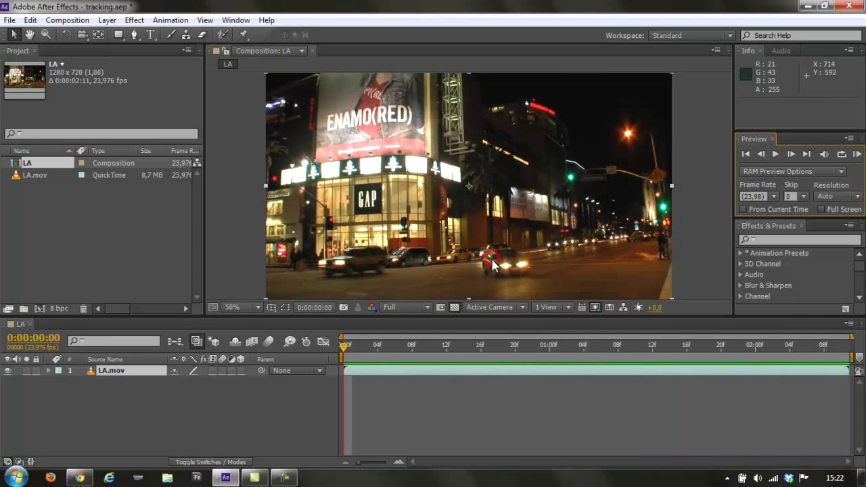
{"action": "double_click", "coordinate": [114, 371]}
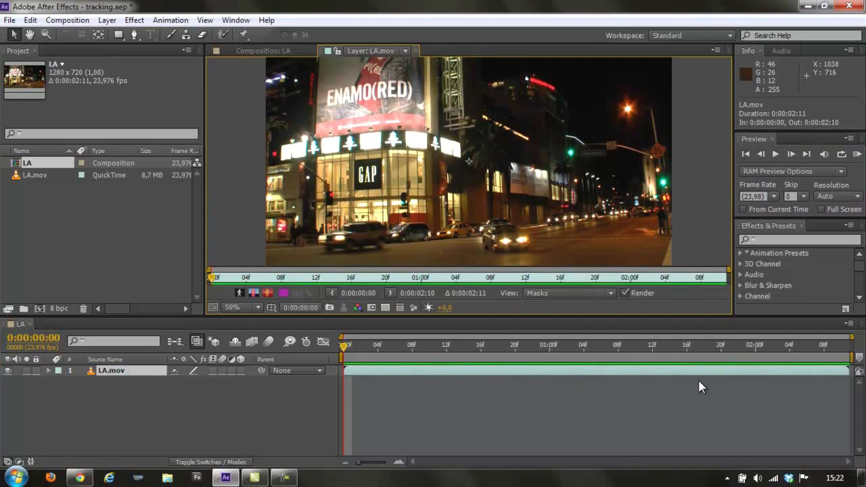
Show the Tracker panel, make the timeline taller, and rearrange the LA.mov layer viewer
{"action": "left_click", "coordinate": [236, 22]}
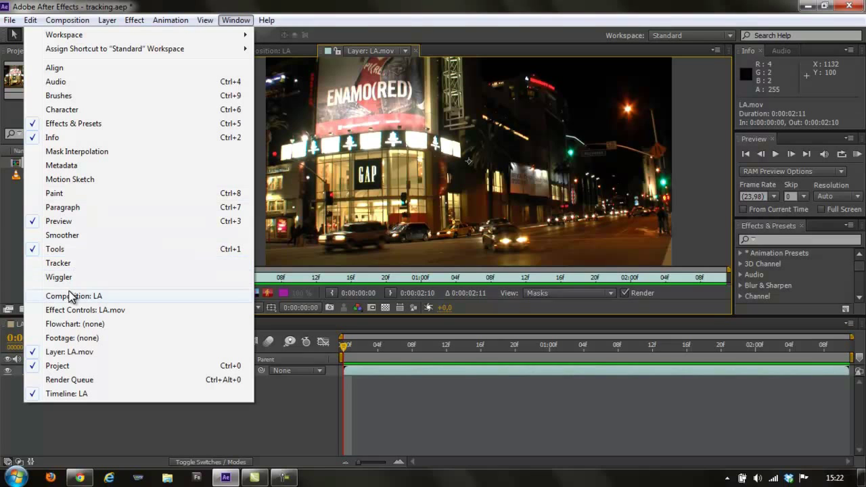
{"action": "left_click", "coordinate": [59, 264]}
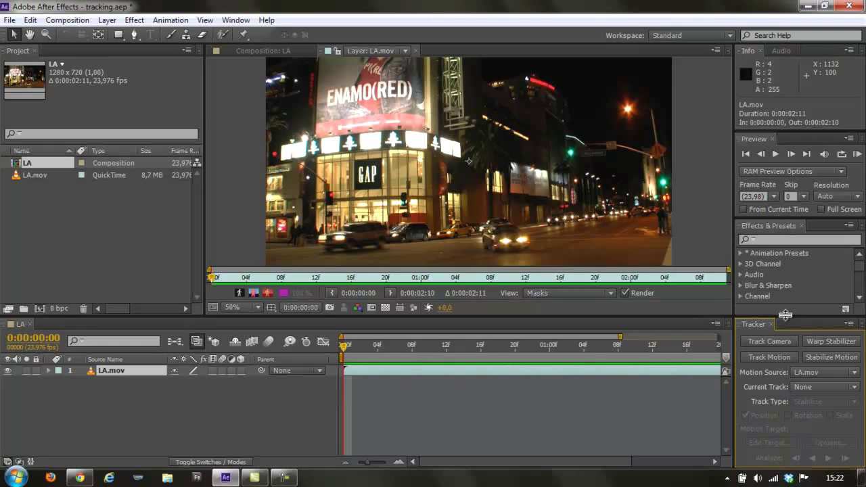
{"action": "left_click_drag", "start_coordinate": [785, 318], "coordinate": [786, 259]}
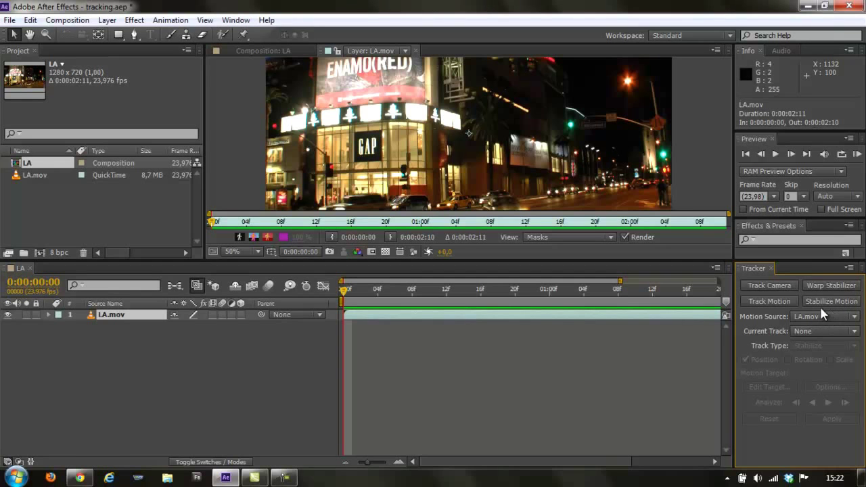
{"action": "left_click", "coordinate": [263, 49]}
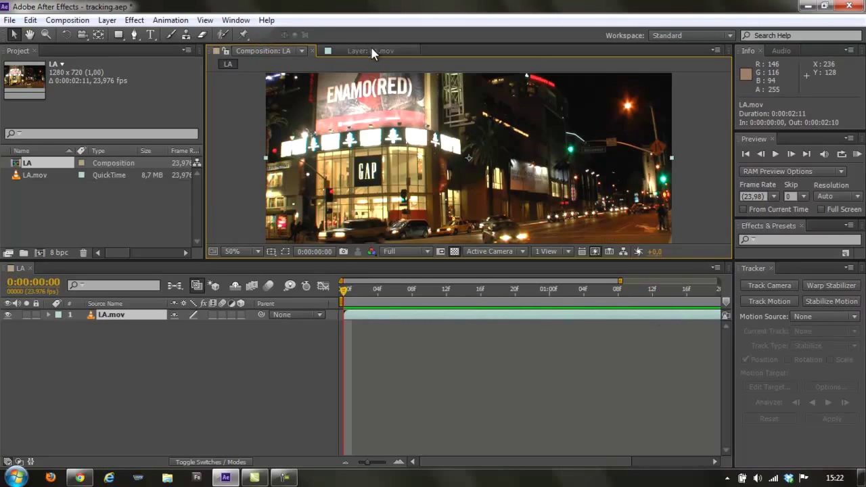
{"action": "left_click_drag", "start_coordinate": [372, 52], "coordinate": [372, 47]}
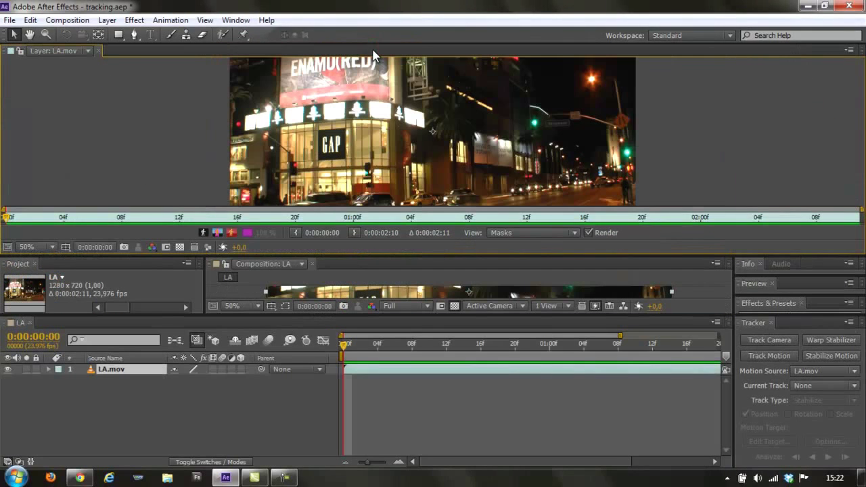
{"action": "left_click", "coordinate": [9, 52]}
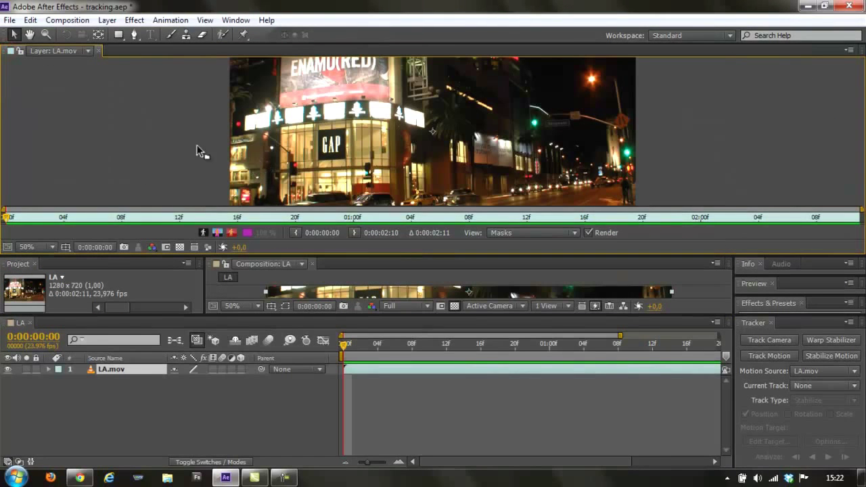
{"action": "left_click", "coordinate": [8, 51]}
{"action": "left_click_drag", "start_coordinate": [56, 117], "coordinate": [324, 265]}
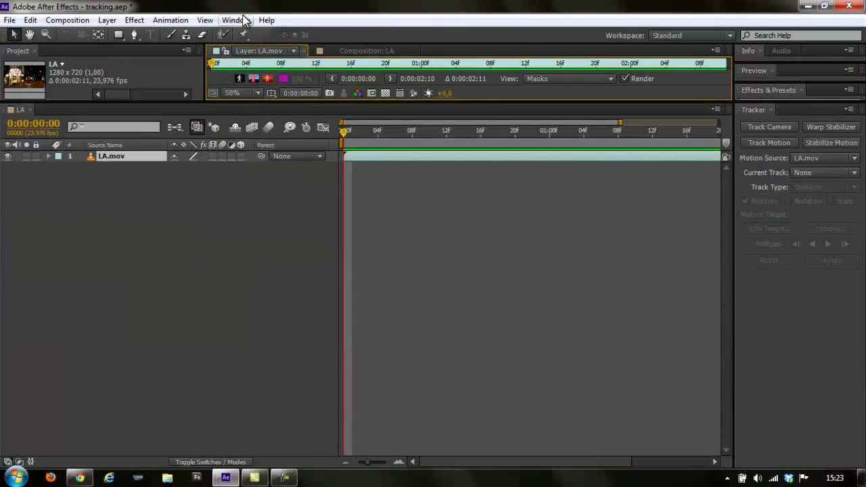
Reset the Standard workspace again and confirm with Yes
{"action": "left_click", "coordinate": [229, 19]}
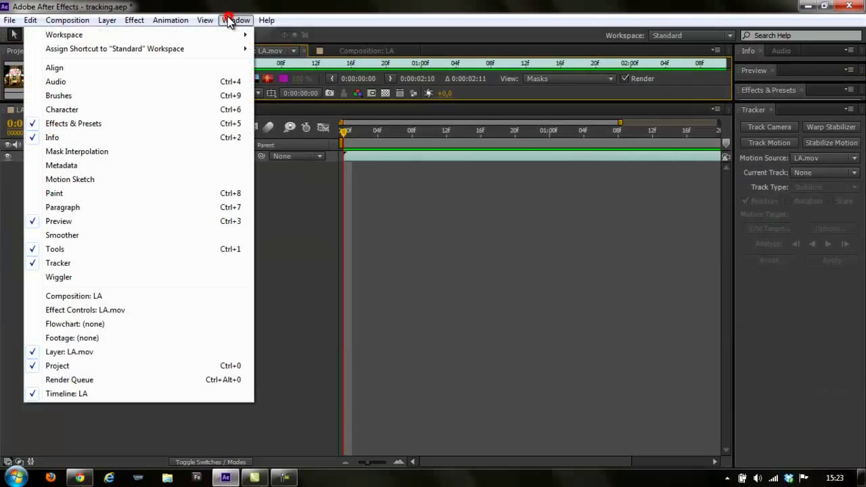
{"action": "mouse_move", "coordinate": [232, 37]}
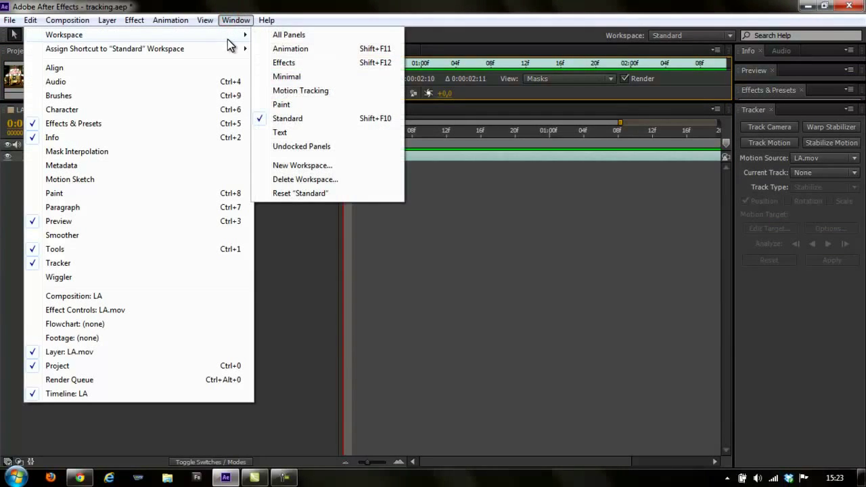
{"action": "left_click", "coordinate": [315, 194]}
{"action": "left_click", "coordinate": [470, 259]}
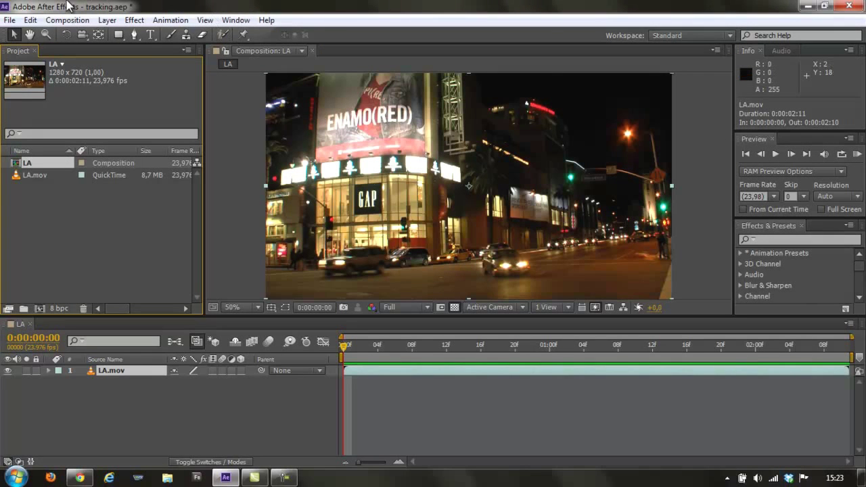
Dock an enlarged Tracker panel beside Effects & Presets and open LA.mov's Layer viewer
{"action": "left_click", "coordinate": [236, 21]}
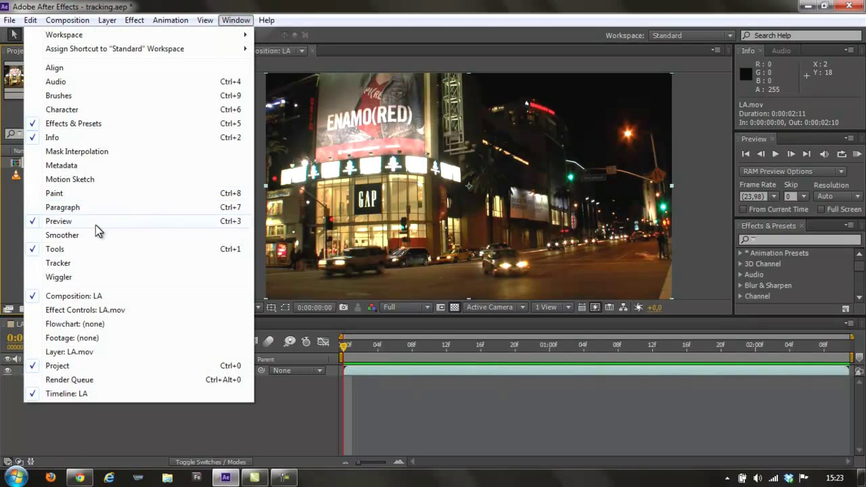
{"action": "left_click", "coordinate": [59, 263]}
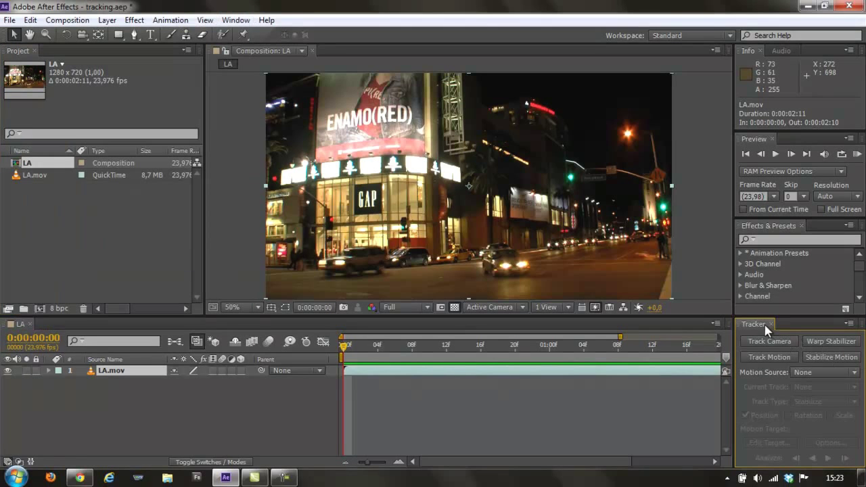
{"action": "mouse_move", "coordinate": [752, 329]}
{"action": "left_mouse_down"}
{"action": "mouse_move", "coordinate": [821, 215]}
{"action": "mouse_move", "coordinate": [817, 226]}
{"action": "left_mouse_up"}
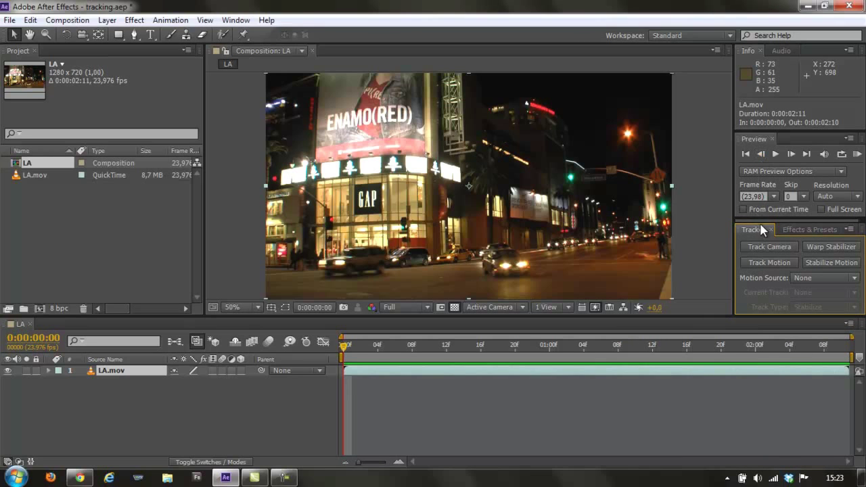
{"action": "left_click_drag", "start_coordinate": [762, 217], "coordinate": [762, 124]}
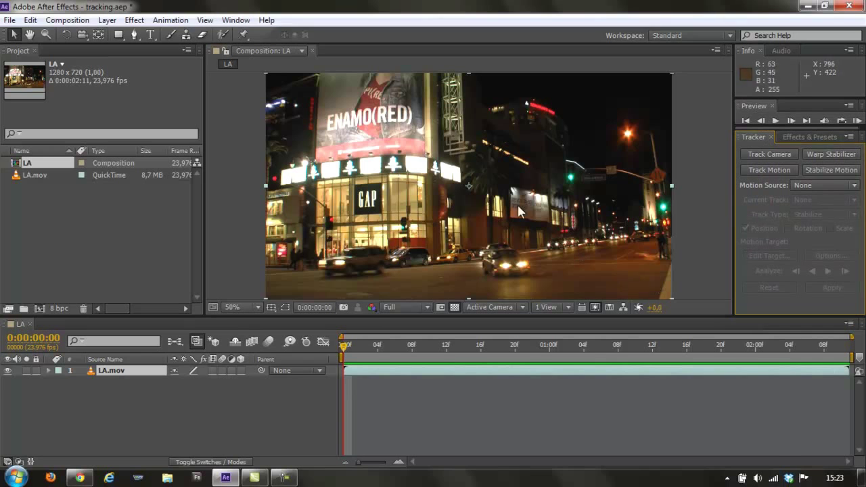
{"action": "double_click", "coordinate": [105, 371]}
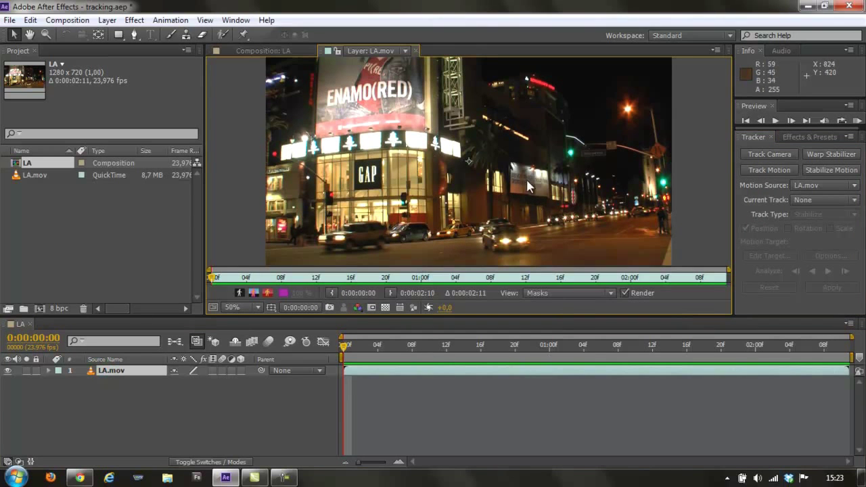
Create a Stabilize Motion tracker and place Track Point 1 on the GAP storefront
{"action": "left_click", "coordinate": [844, 174]}
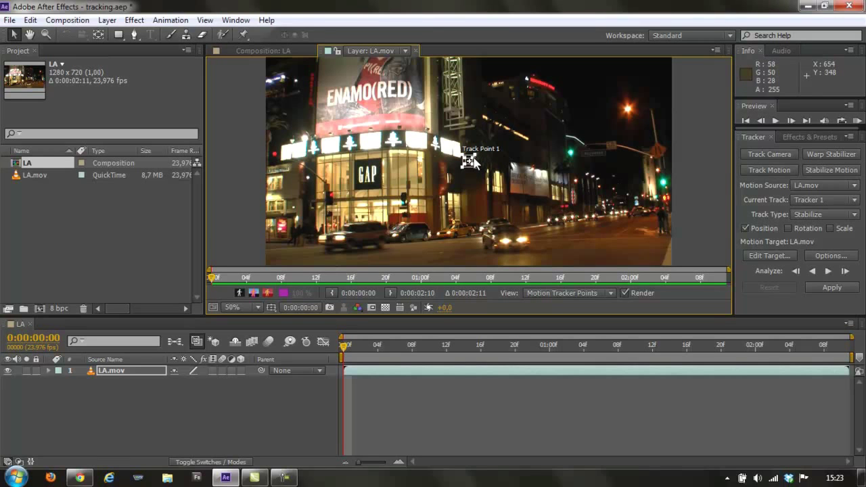
{"action": "scroll", "coordinate": [472, 162], "scroll_direction": "up", "scroll_amount": 2}
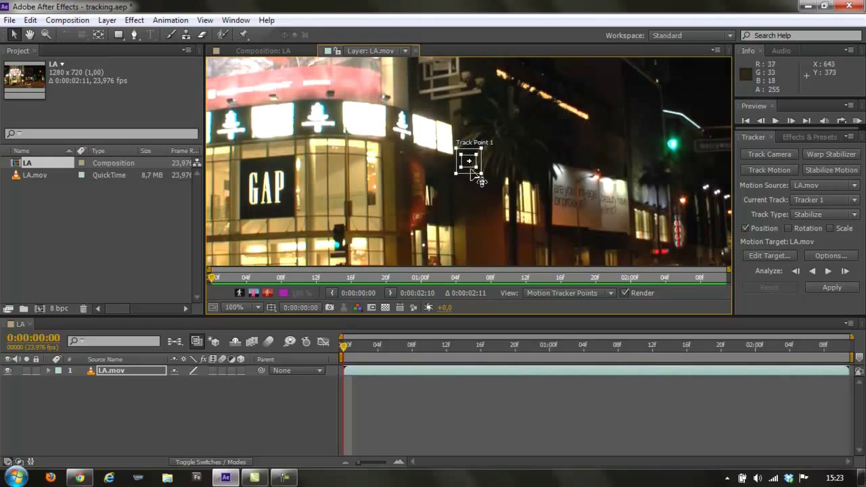
{"action": "mouse_move", "coordinate": [470, 172]}
{"action": "left_mouse_down"}
{"action": "mouse_move", "coordinate": [354, 129]}
{"action": "mouse_move", "coordinate": [295, 224]}
{"action": "left_mouse_up"}
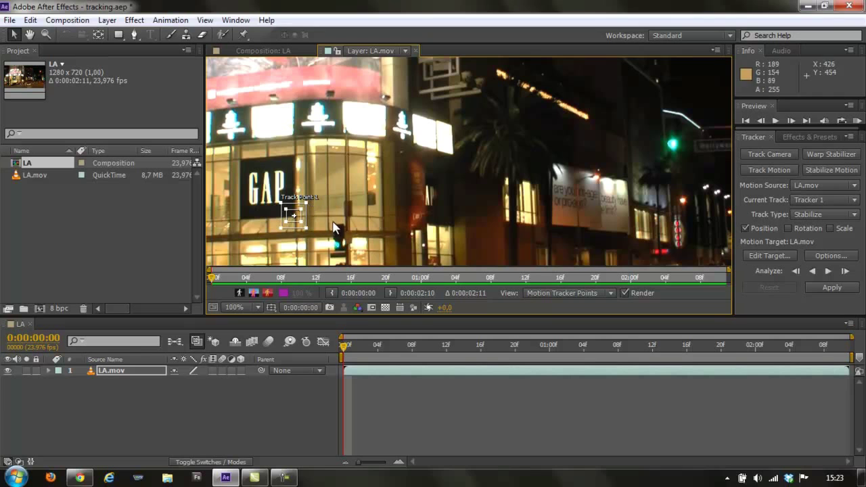
Enable Rotation and place Track Point 2 on the lit sign above GAP
{"action": "left_click", "coordinate": [789, 230]}
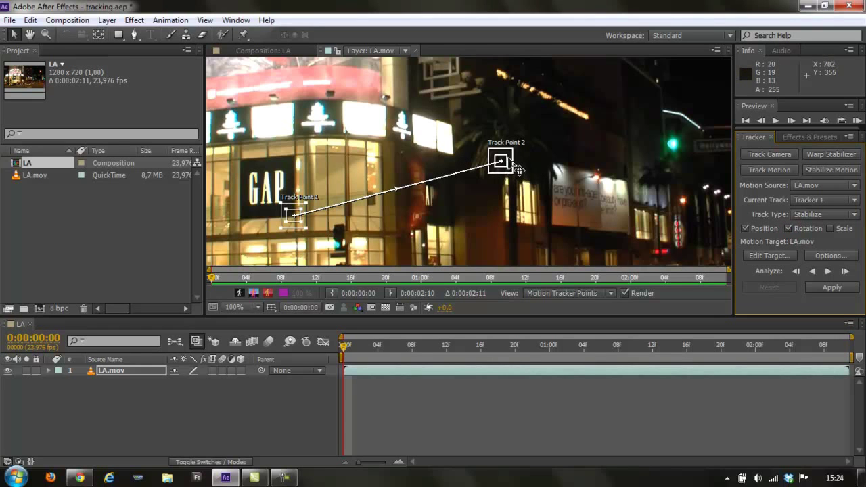
{"action": "left_click_drag", "start_coordinate": [509, 171], "coordinate": [347, 135]}
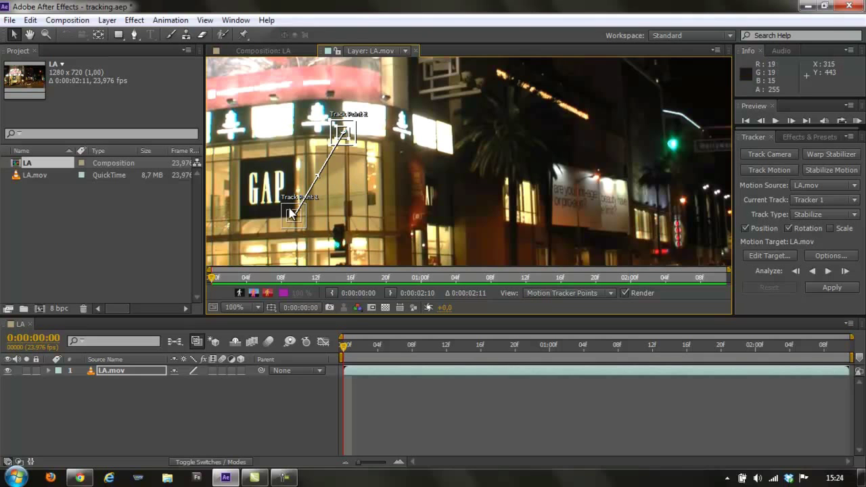
{"action": "left_click_drag", "start_coordinate": [316, 199], "coordinate": [376, 196]}
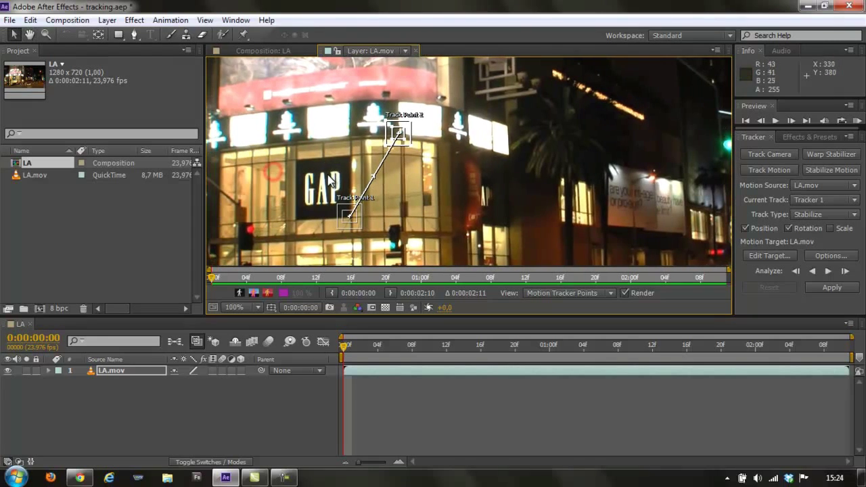
{"action": "scroll", "coordinate": [332, 168], "scroll_direction": "down", "scroll_amount": 2}
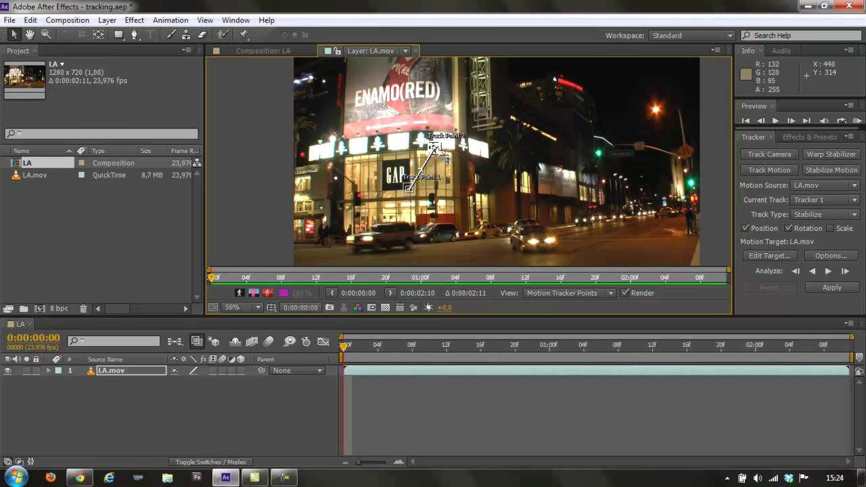
{"action": "left_click_drag", "start_coordinate": [447, 161], "coordinate": [390, 155]}
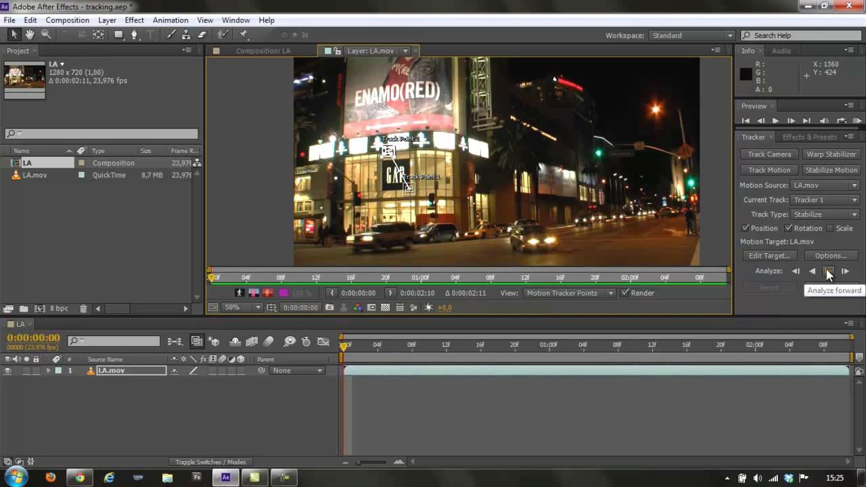
Analyze both track points forward, then apply the stabilization to LA.mov in X and Y
{"action": "left_click", "coordinate": [829, 272]}
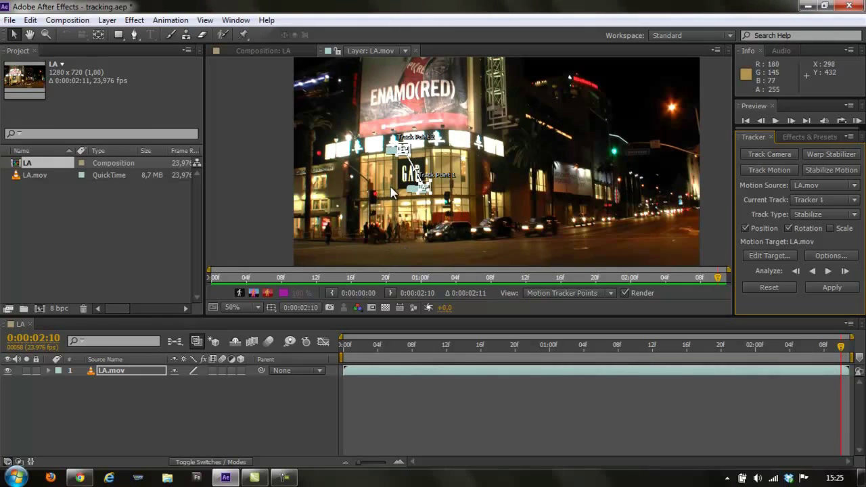
{"action": "scroll", "coordinate": [398, 190], "scroll_direction": "up", "scroll_amount": 1}
{"action": "scroll", "coordinate": [400, 190], "scroll_direction": "up", "scroll_amount": 1}
{"action": "scroll", "coordinate": [421, 195], "scroll_direction": "down", "scroll_amount": 1}
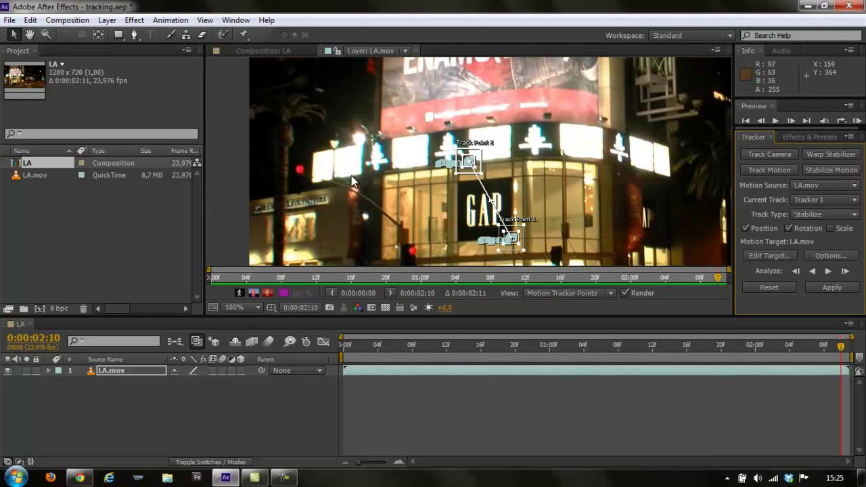
{"action": "left_click", "coordinate": [833, 289]}
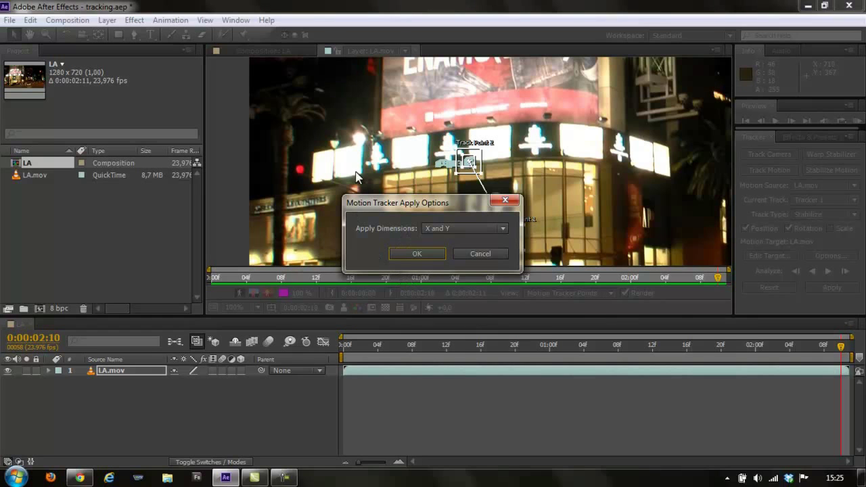
{"action": "left_click", "coordinate": [418, 254]}
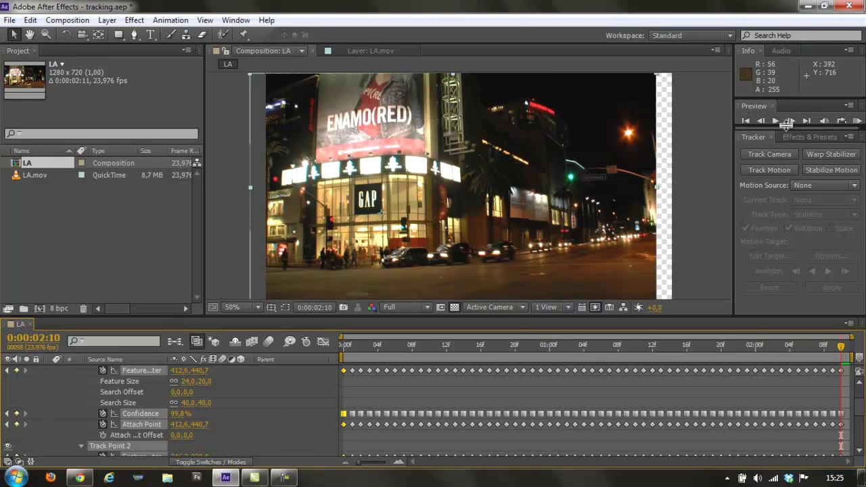
Enlarge the Preview panel and RAM-preview the stabilized LA composition
{"action": "left_click_drag", "start_coordinate": [787, 125], "coordinate": [769, 184]}
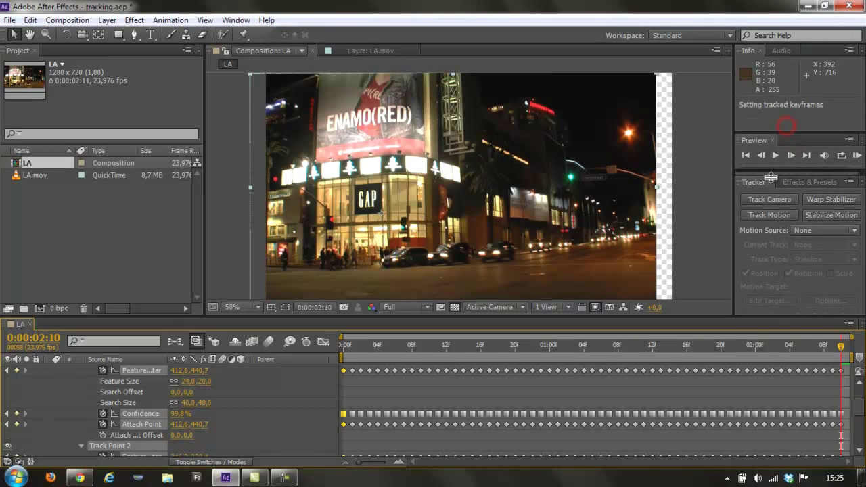
{"action": "left_click", "coordinate": [858, 156]}
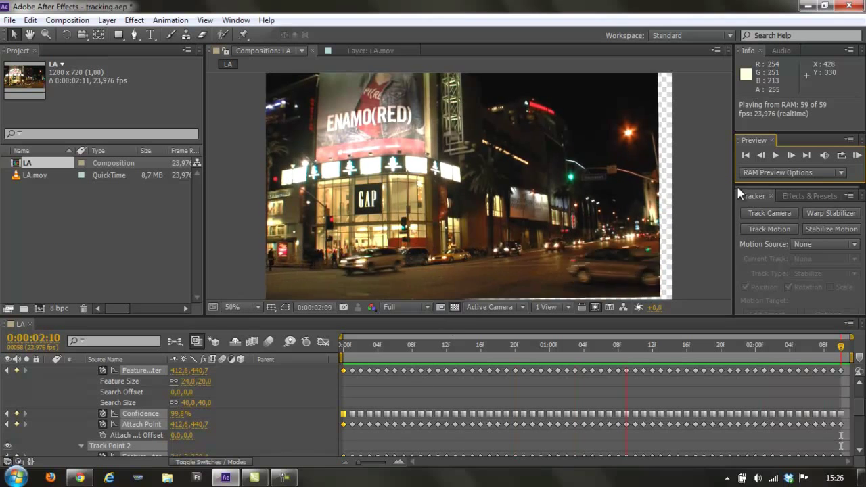
Stop the preview and toggle the transparency grid to reveal empty frame edges
{"action": "key", "text": "comma"}
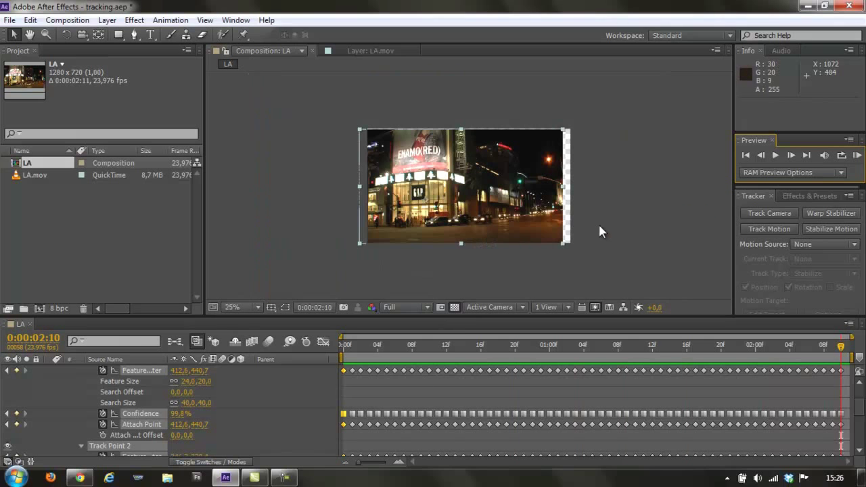
{"action": "left_click", "coordinate": [454, 307]}
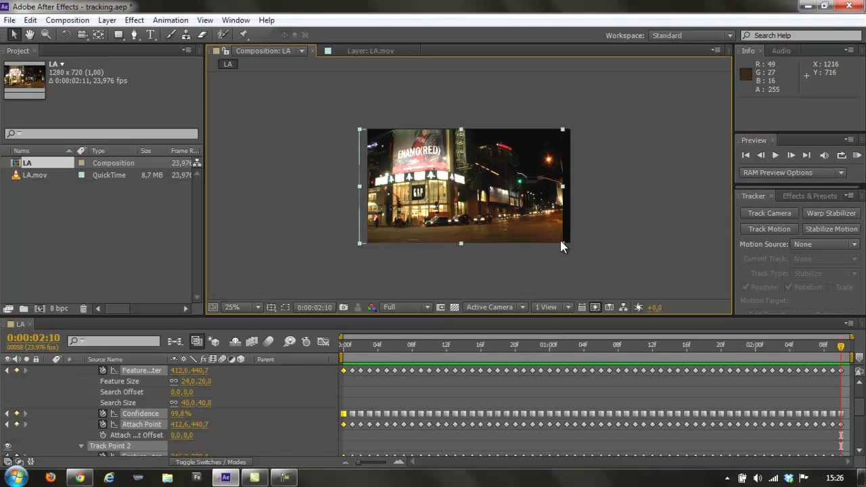
{"action": "key", "text": "period"}
{"action": "key", "text": "comma"}
{"action": "left_click", "coordinate": [455, 307]}
{"action": "left_click", "coordinate": [455, 308]}
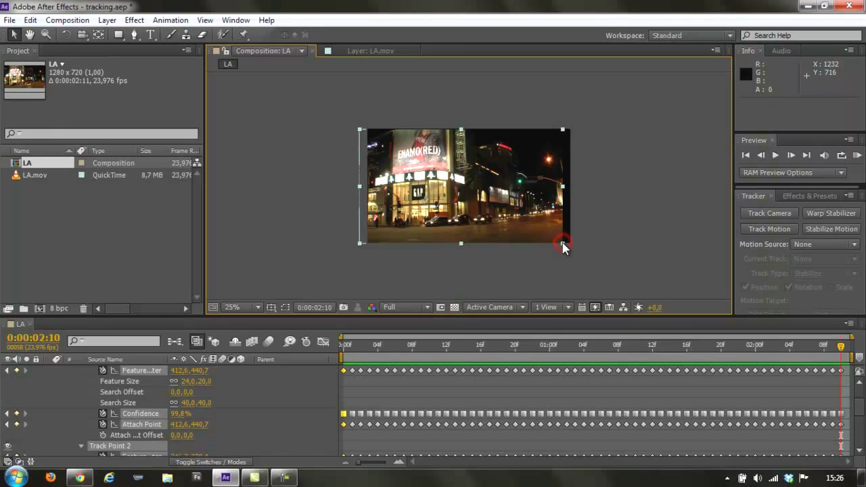
Scale LA.mov to 110%, then back to 107%, scrubbing the clip to check edges
{"action": "left_click_drag", "start_coordinate": [563, 243], "coordinate": [577, 254]}
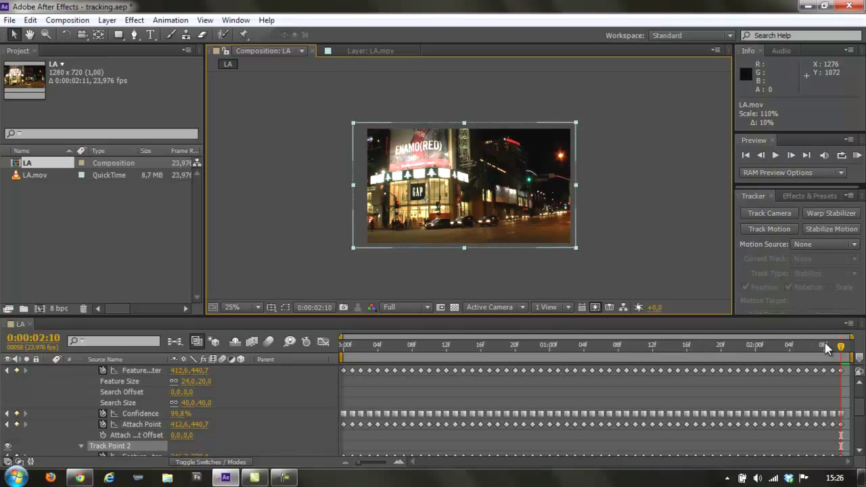
{"action": "mouse_move", "coordinate": [843, 347]}
{"action": "left_mouse_down"}
{"action": "mouse_move", "coordinate": [433, 376]}
{"action": "mouse_move", "coordinate": [580, 347]}
{"action": "mouse_move", "coordinate": [856, 350]}
{"action": "left_mouse_up"}
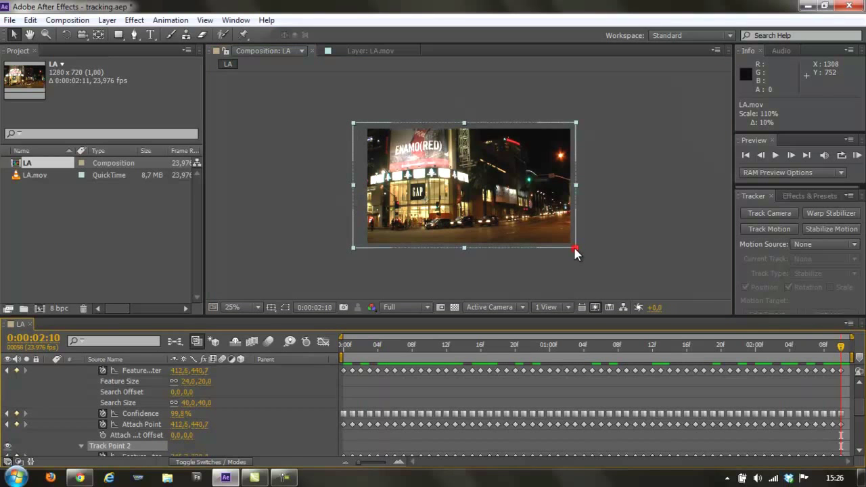
{"action": "left_click_drag", "start_coordinate": [573, 249], "coordinate": [571, 248]}
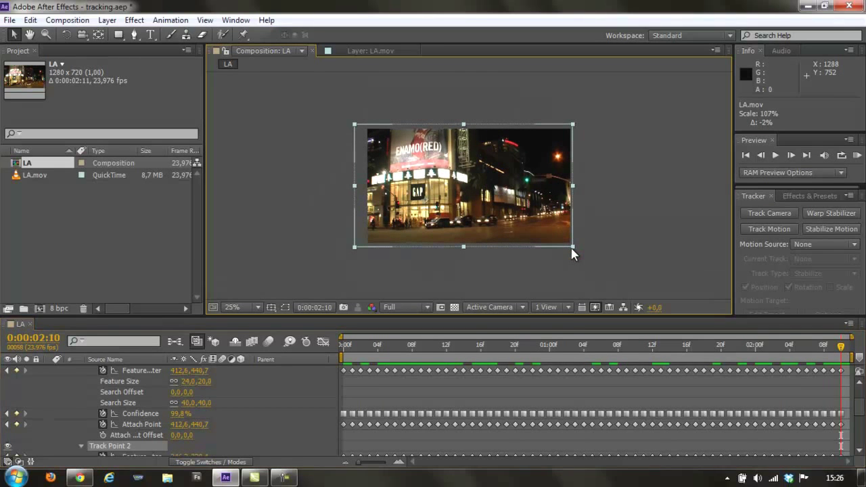
{"action": "mouse_move", "coordinate": [842, 349]}
{"action": "left_mouse_down"}
{"action": "mouse_move", "coordinate": [370, 341]}
{"action": "mouse_move", "coordinate": [293, 362]}
{"action": "left_mouse_up"}
{"action": "left_click_drag", "start_coordinate": [347, 357], "coordinate": [842, 357]}
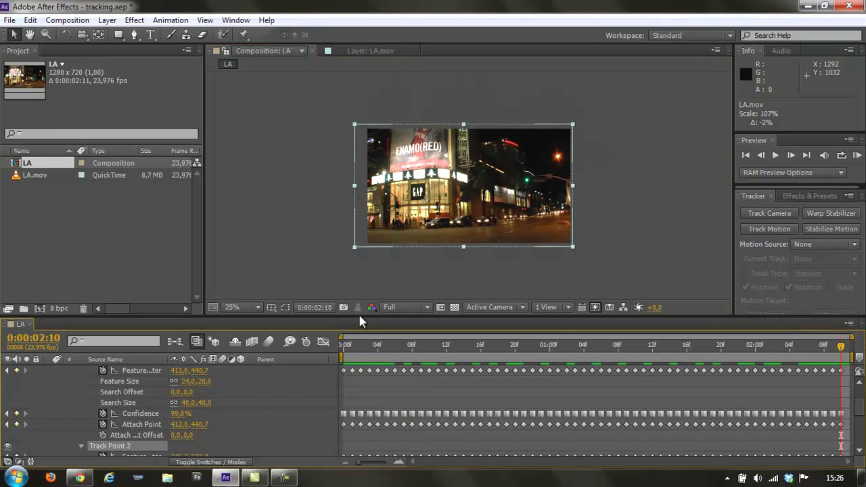
{"action": "key", "text": "period"}
{"action": "key", "text": "comma"}
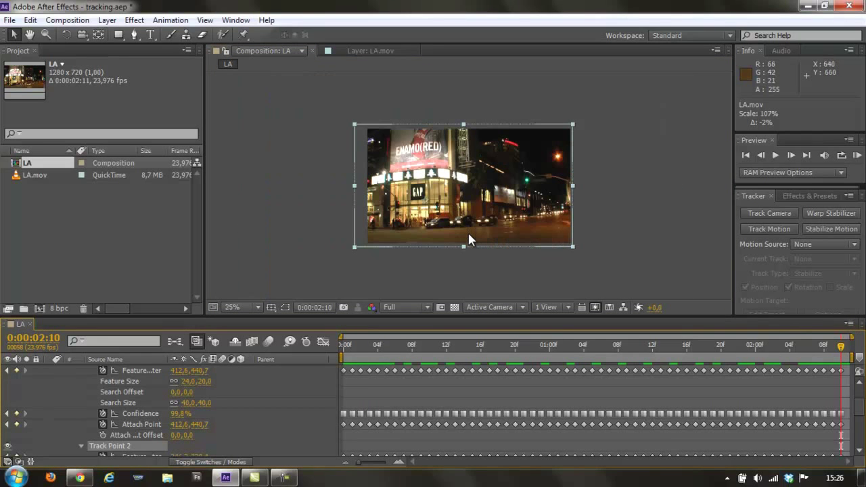
RAM-preview the rescaled LA composition and stop playback
{"action": "left_click", "coordinate": [857, 156]}
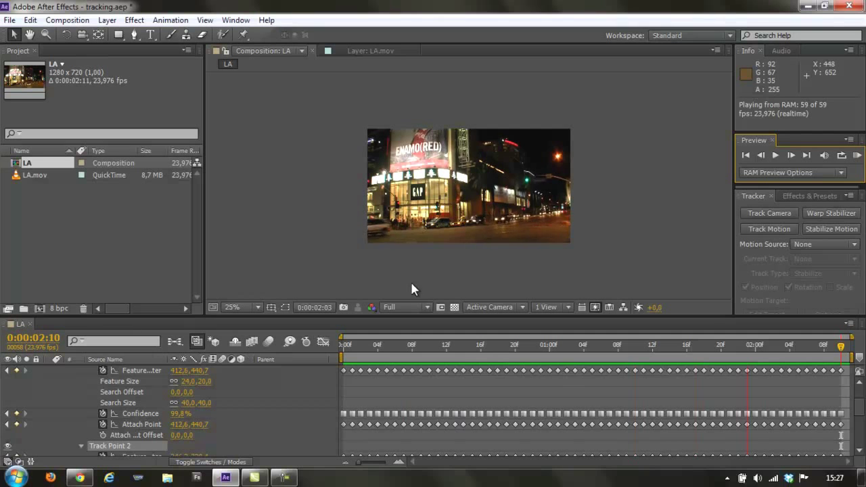
{"action": "left_click", "coordinate": [335, 244]}
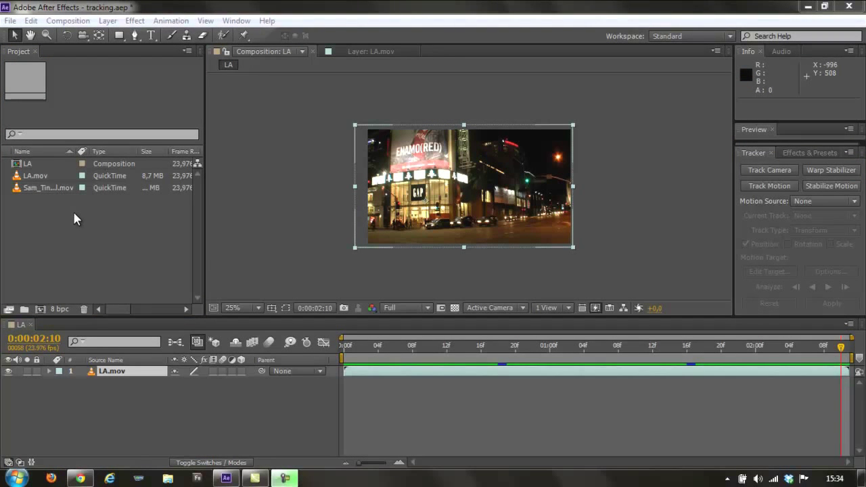
Create a new composition from the imported Sam_Tino_Hill clip, keeping its name
{"action": "left_click", "coordinate": [43, 188]}
{"action": "left_click", "coordinate": [42, 189]}
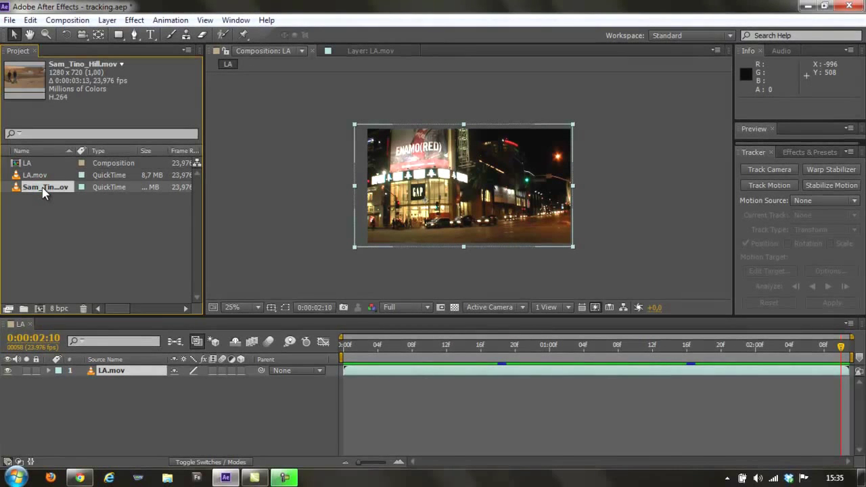
{"action": "key", "text": "Return"}
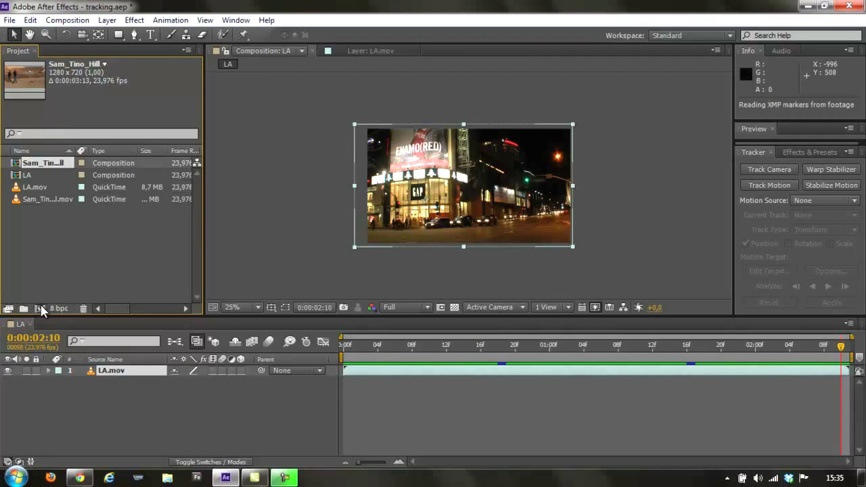
{"action": "left_click", "coordinate": [40, 309]}
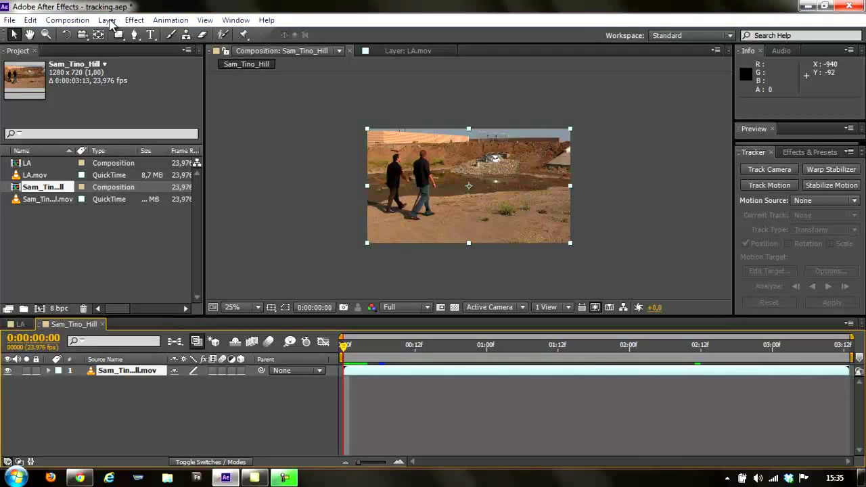
{"action": "left_click", "coordinate": [109, 20]}
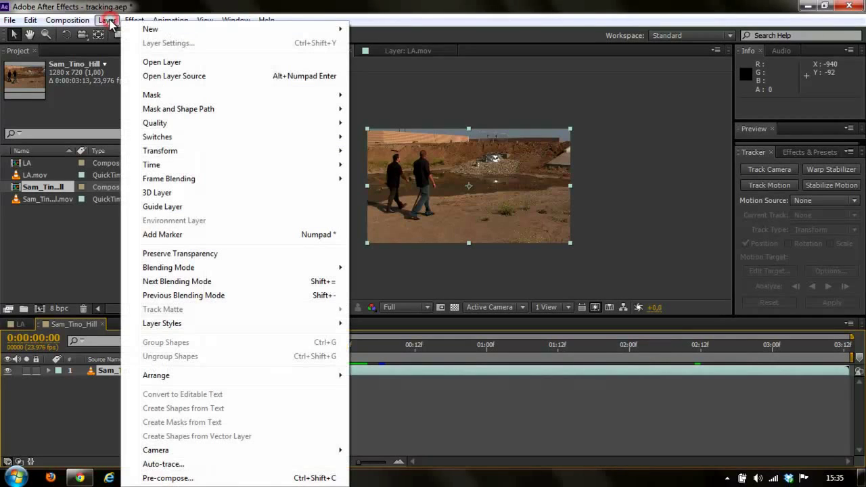
{"action": "mouse_move", "coordinate": [150, 35]}
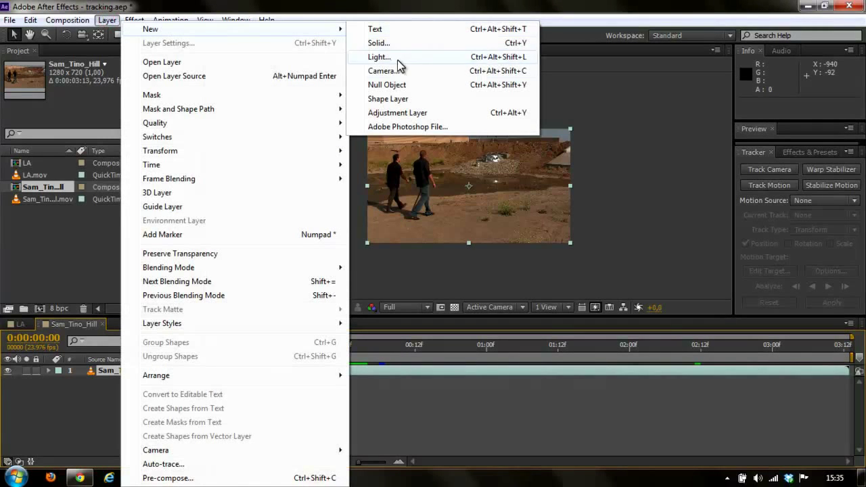
{"action": "left_click", "coordinate": [402, 85]}
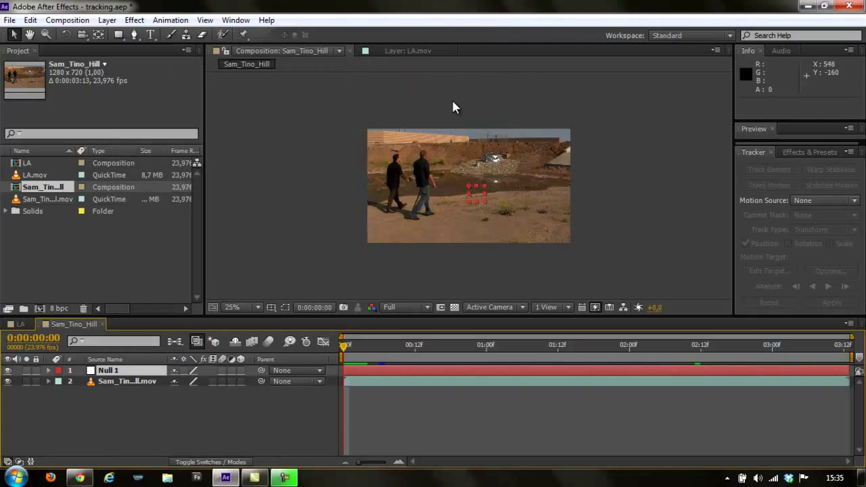
{"action": "key", "text": "Return"}
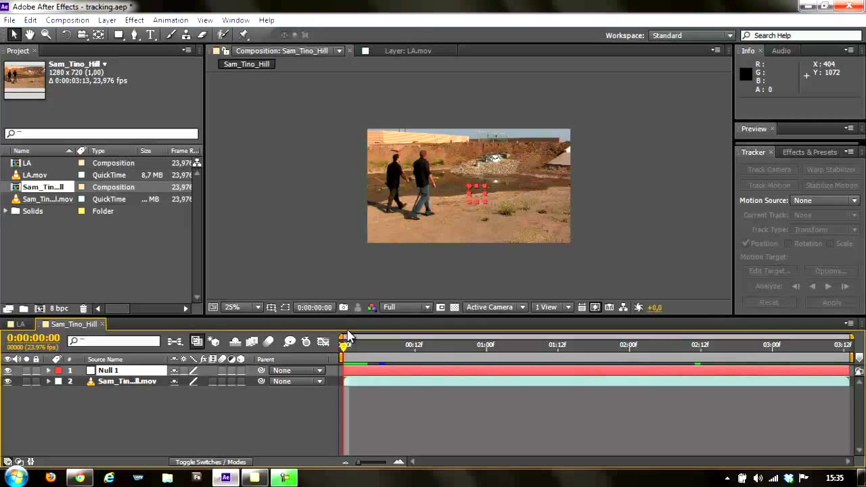
{"action": "left_click", "coordinate": [9, 371]}
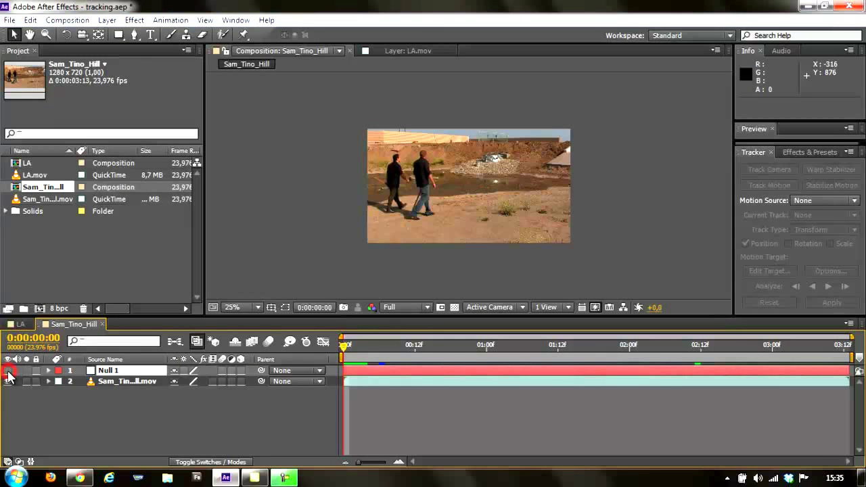
{"action": "left_click", "coordinate": [129, 382]}
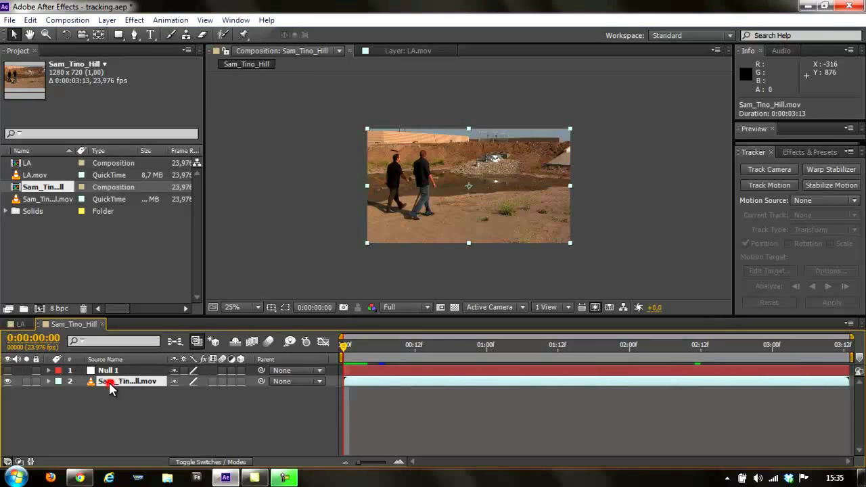
Open Sam_Tino_Hill.mov in the Layer panel, start Track Motion, and place Track Point 1 on the man's head
{"action": "double_click", "coordinate": [112, 384]}
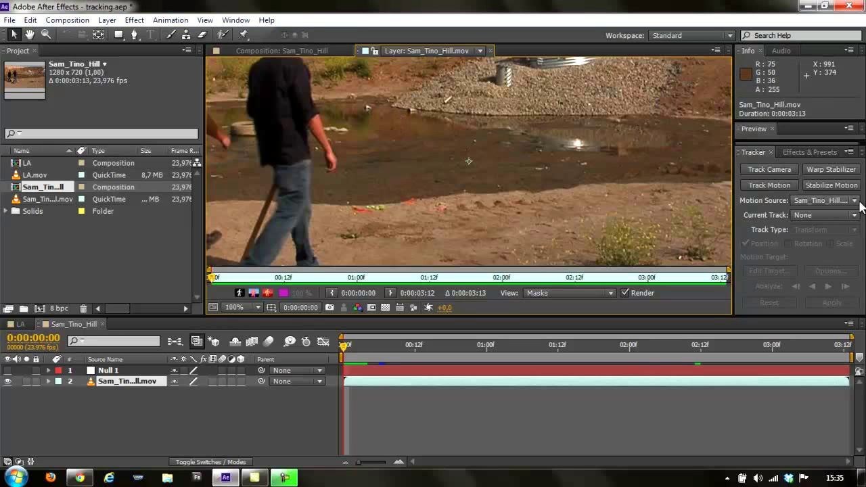
{"action": "left_click", "coordinate": [766, 187]}
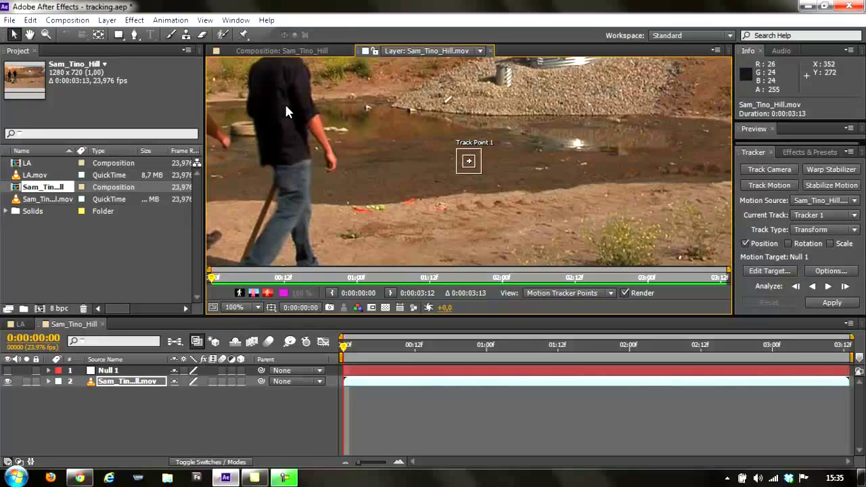
{"action": "left_click_drag", "start_coordinate": [344, 346], "coordinate": [344, 347]}
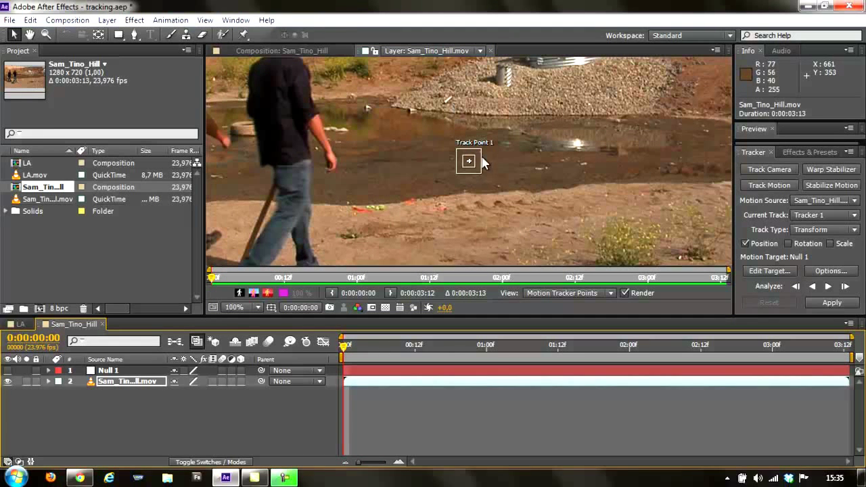
{"action": "left_click_drag", "start_coordinate": [482, 174], "coordinate": [345, 128]}
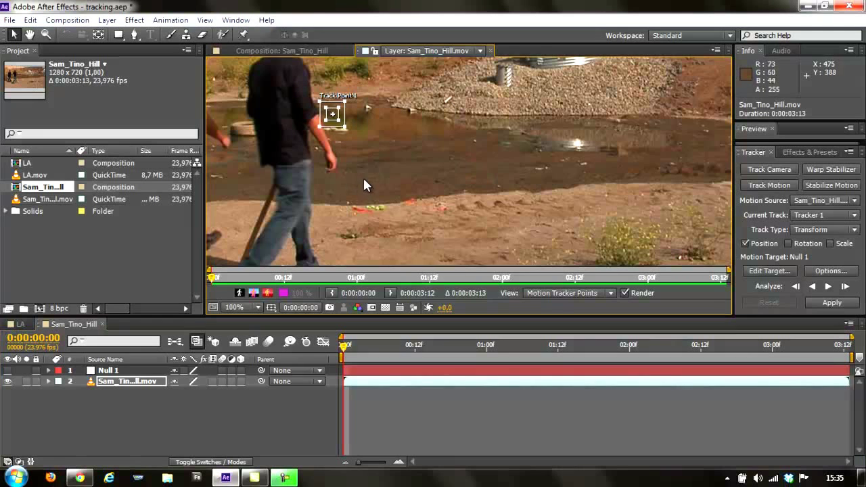
{"action": "left_click_drag", "start_coordinate": [312, 155], "coordinate": [383, 258]}
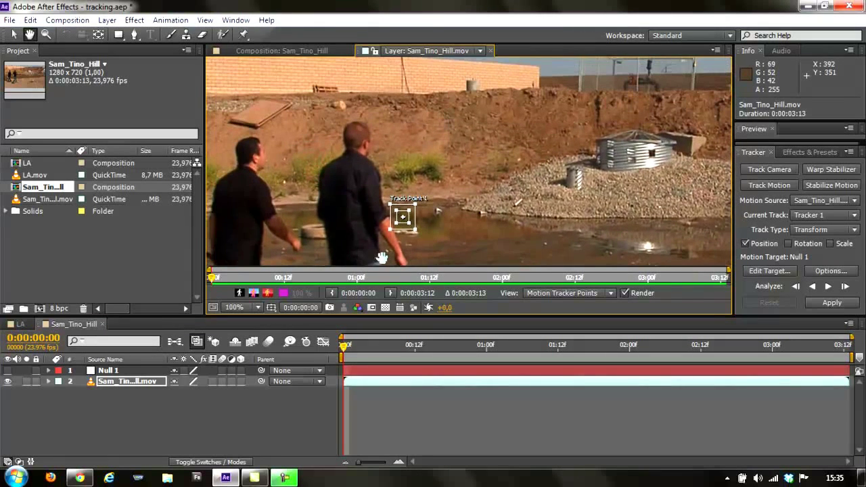
{"action": "left_click_drag", "start_coordinate": [504, 184], "coordinate": [497, 197]}
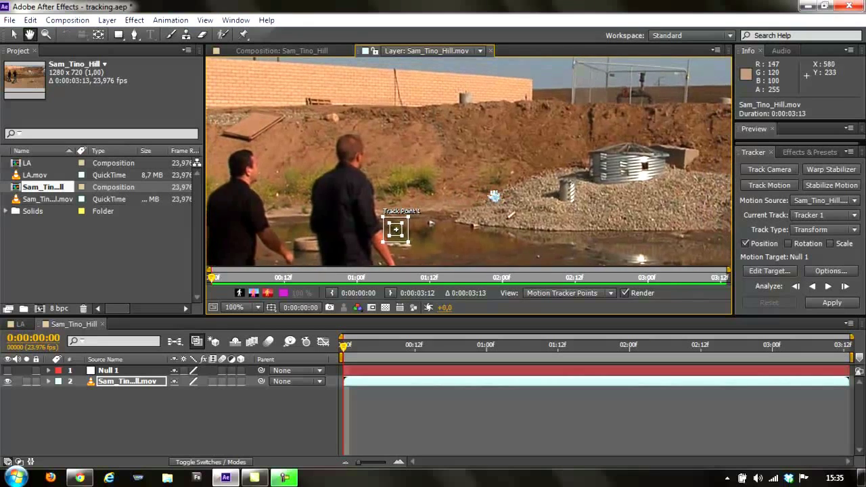
{"action": "key", "text": "v"}
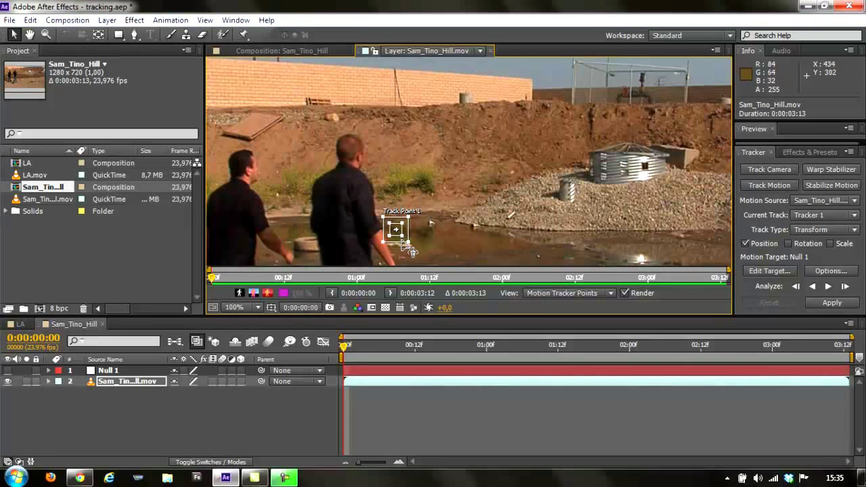
{"action": "mouse_move", "coordinate": [412, 252]}
{"action": "left_mouse_down"}
{"action": "mouse_move", "coordinate": [373, 182]}
{"action": "mouse_move", "coordinate": [264, 197]}
{"action": "left_mouse_up"}
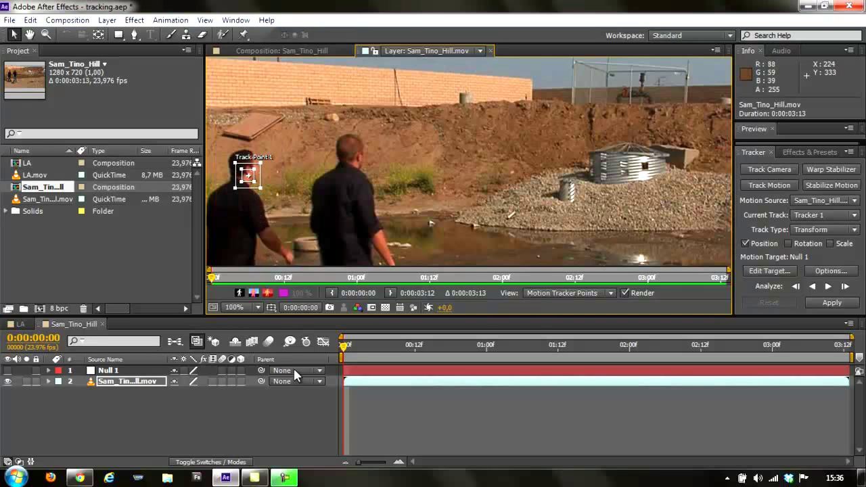
Analyze the head track forward, confirm Null 1 as edit target, and apply it in X and Y
{"action": "left_click", "coordinate": [828, 287]}
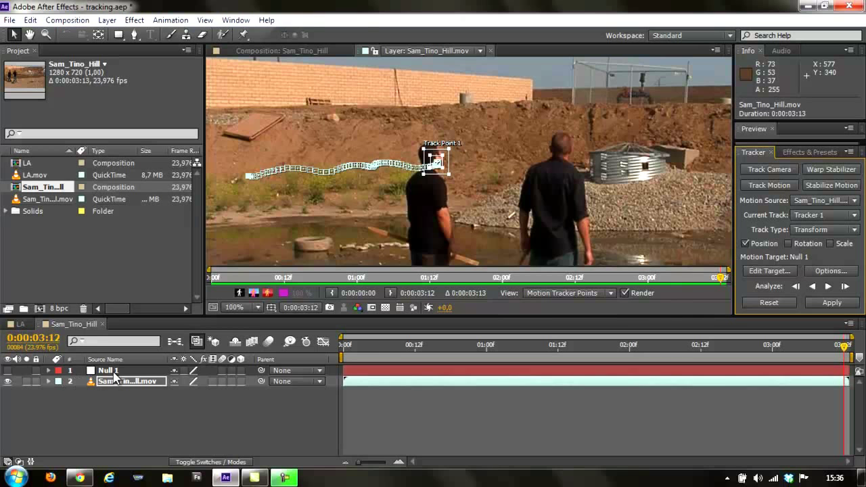
{"action": "left_click", "coordinate": [778, 270]}
{"action": "left_click", "coordinate": [439, 222]}
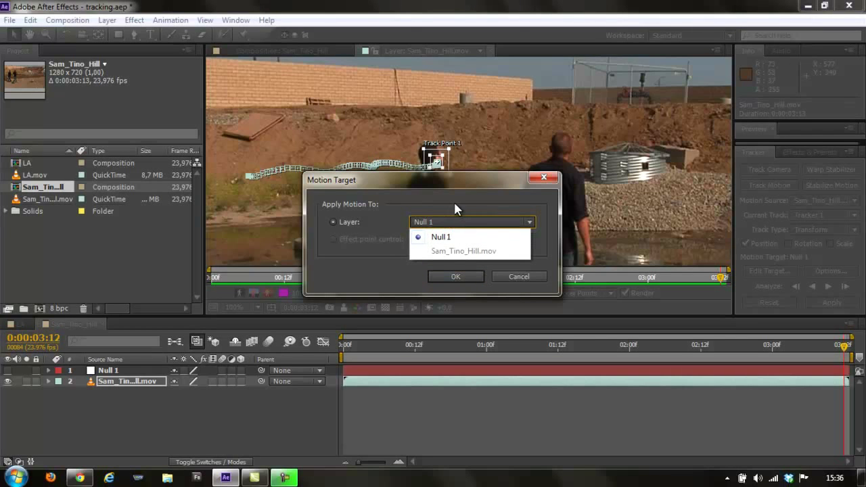
{"action": "left_click", "coordinate": [535, 278]}
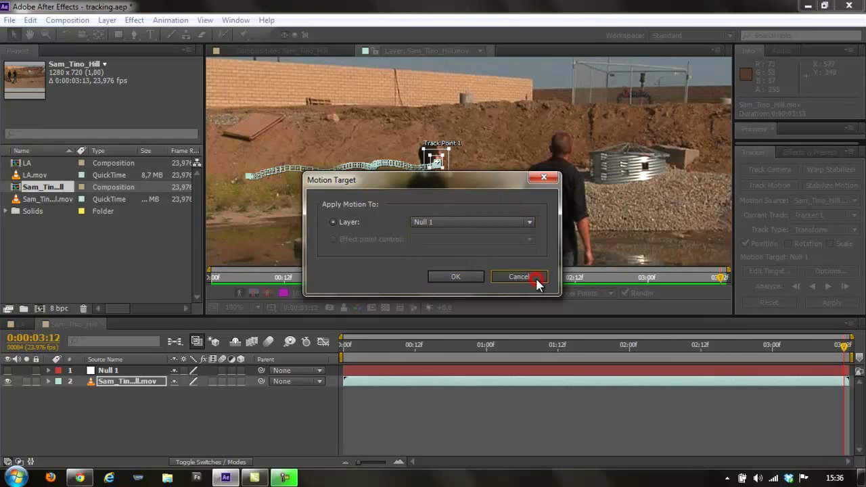
{"action": "left_click", "coordinate": [536, 277]}
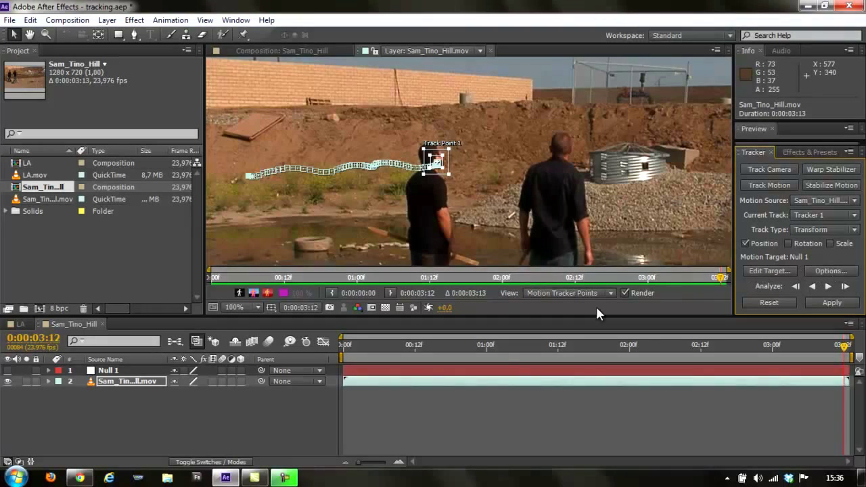
{"action": "left_click", "coordinate": [832, 302]}
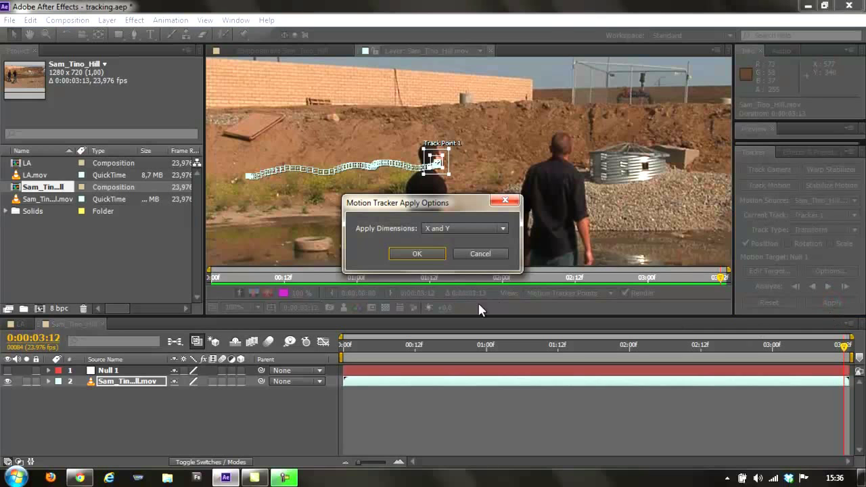
{"action": "left_click", "coordinate": [424, 254]}
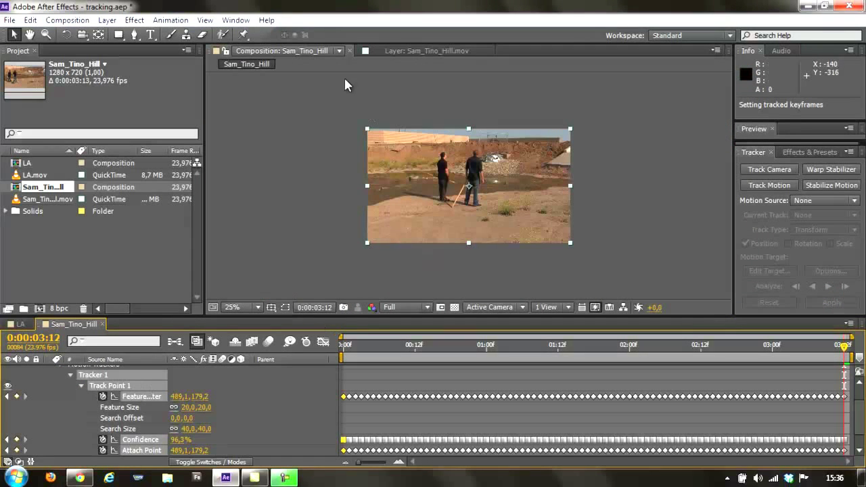
Collapse Tracker 1, expand Null 1's Transform, and make Null 1 visible again
{"action": "scroll", "coordinate": [389, 425], "scroll_direction": "up", "scroll_amount": 3}
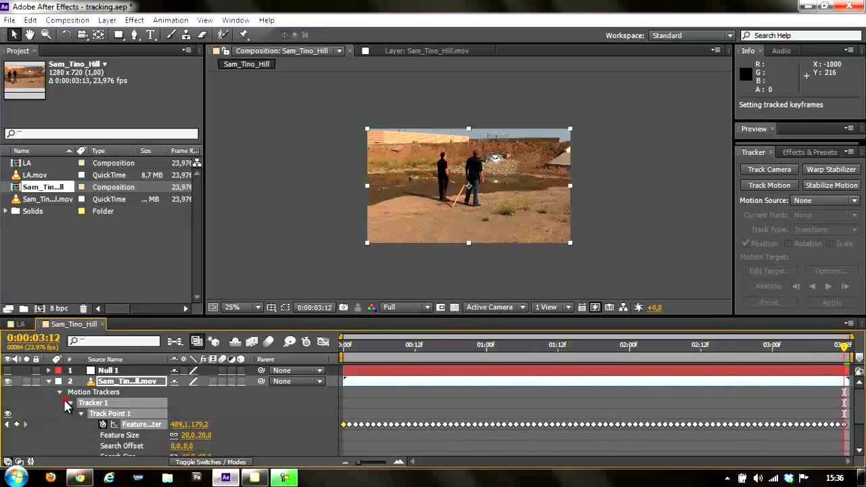
{"action": "left_click", "coordinate": [67, 403]}
{"action": "left_click", "coordinate": [68, 403]}
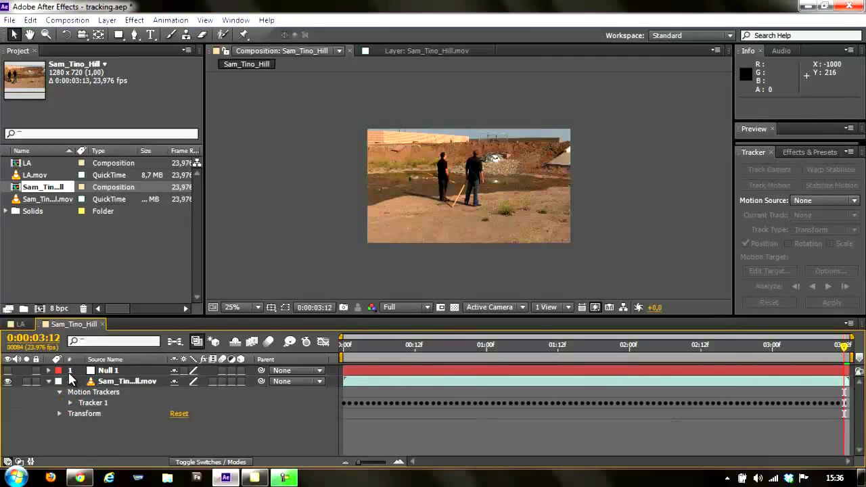
{"action": "left_click", "coordinate": [48, 371]}
{"action": "left_click", "coordinate": [7, 371]}
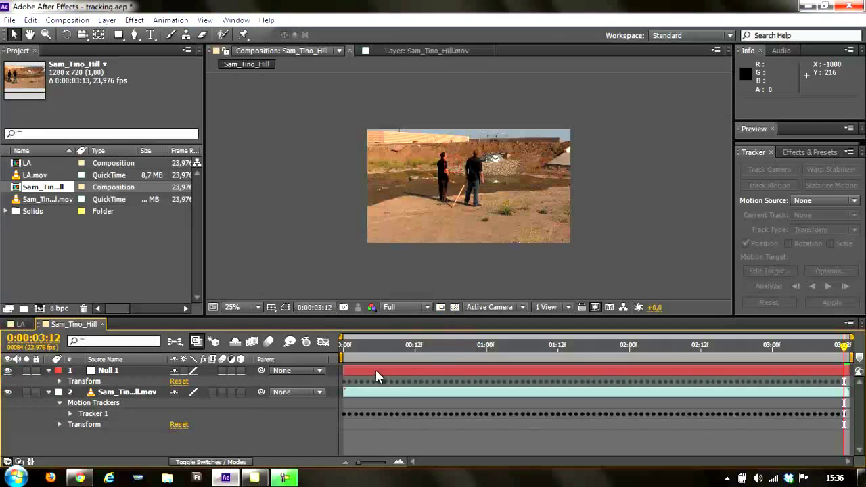
Scrub the clip at 50% zoom to check the null follows the man, then collapse the footage's properties
{"action": "left_click_drag", "start_coordinate": [345, 348], "coordinate": [415, 349]}
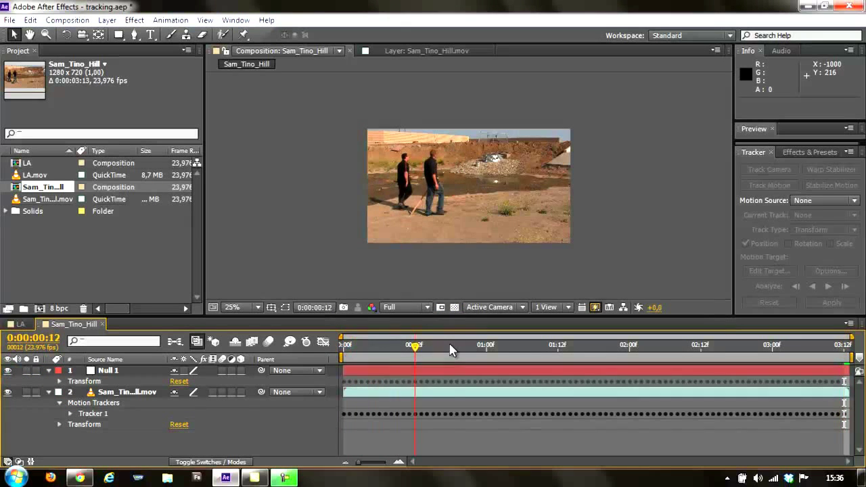
{"action": "left_click", "coordinate": [452, 349]}
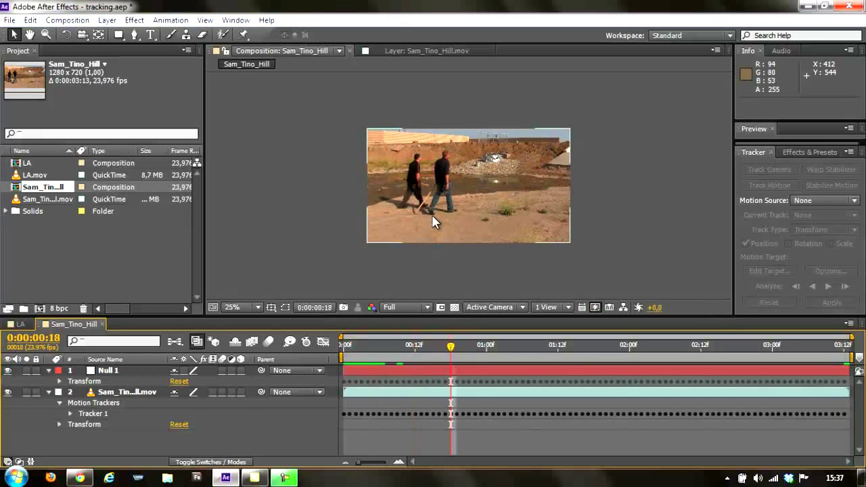
{"action": "scroll", "coordinate": [435, 225], "scroll_direction": "up", "scroll_amount": 4}
{"action": "scroll", "coordinate": [435, 225], "scroll_direction": "down", "scroll_amount": 4}
{"action": "key", "text": "period"}
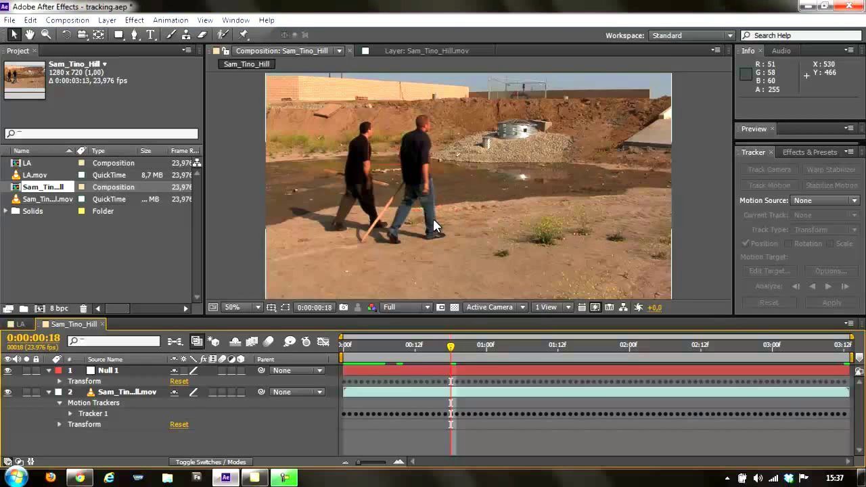
{"action": "left_click_drag", "start_coordinate": [455, 348], "coordinate": [730, 368]}
{"action": "key", "text": "space"}
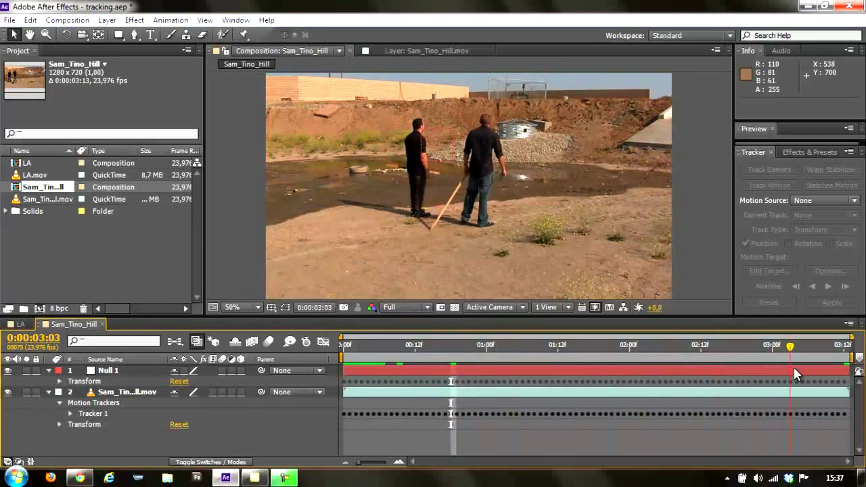
{"action": "left_click_drag", "start_coordinate": [793, 360], "coordinate": [295, 359]}
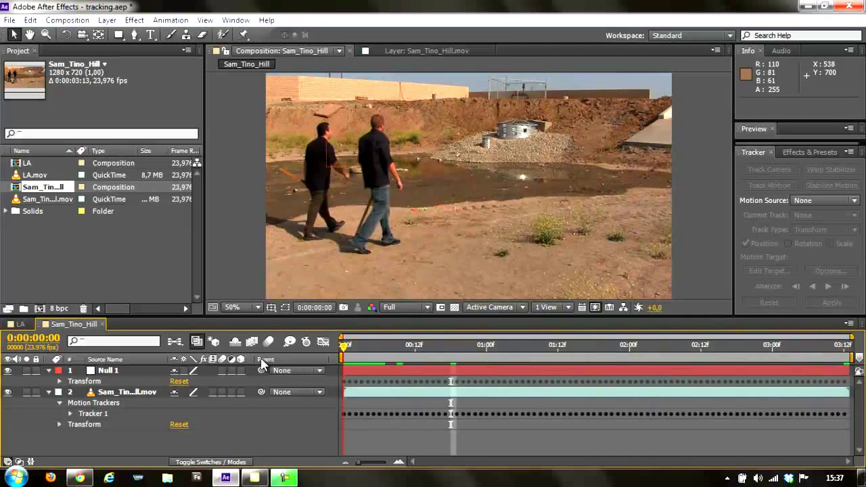
{"action": "left_click", "coordinate": [48, 392]}
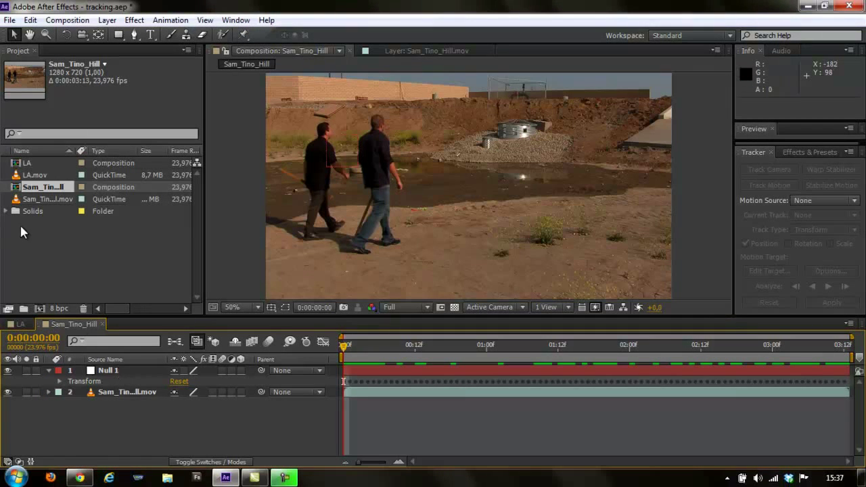
Create a full-size white solid layer, White Solid 1
{"action": "left_click", "coordinate": [107, 19]}
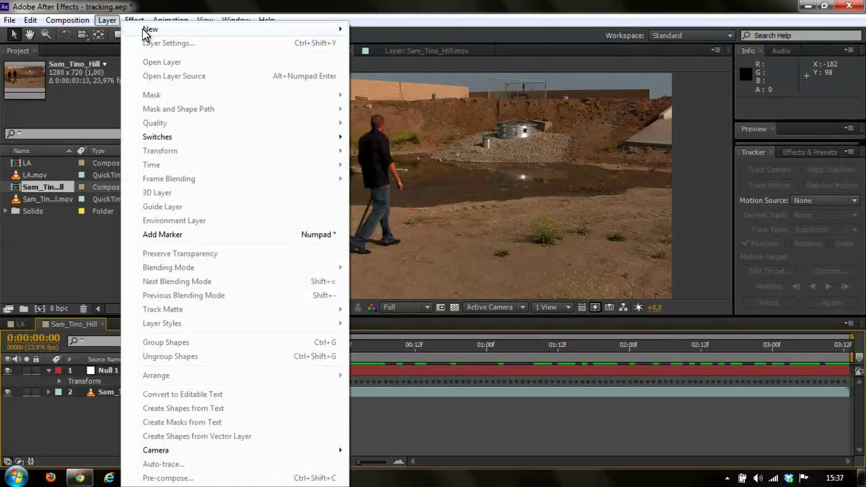
{"action": "mouse_move", "coordinate": [149, 31]}
{"action": "left_click", "coordinate": [408, 45]}
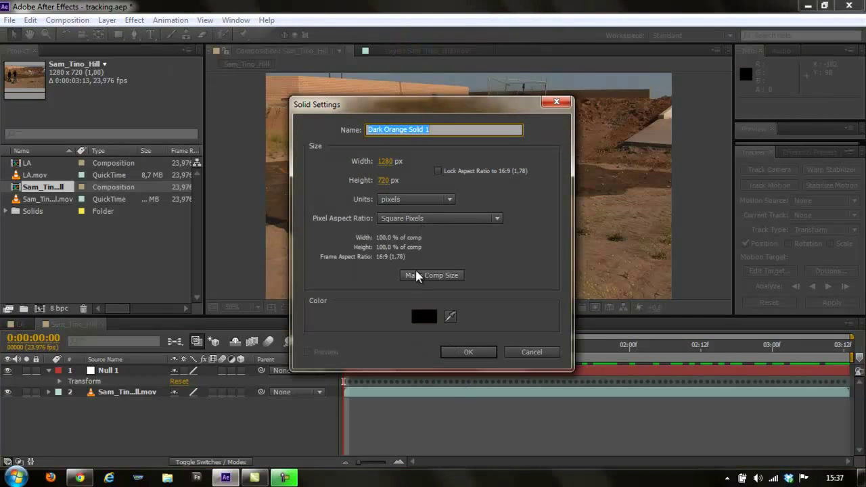
{"action": "left_click", "coordinate": [416, 317]}
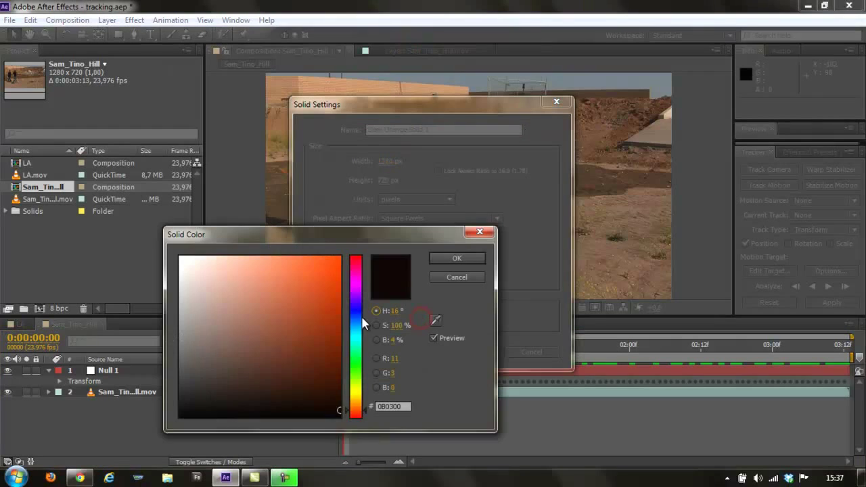
{"action": "left_click", "coordinate": [180, 257]}
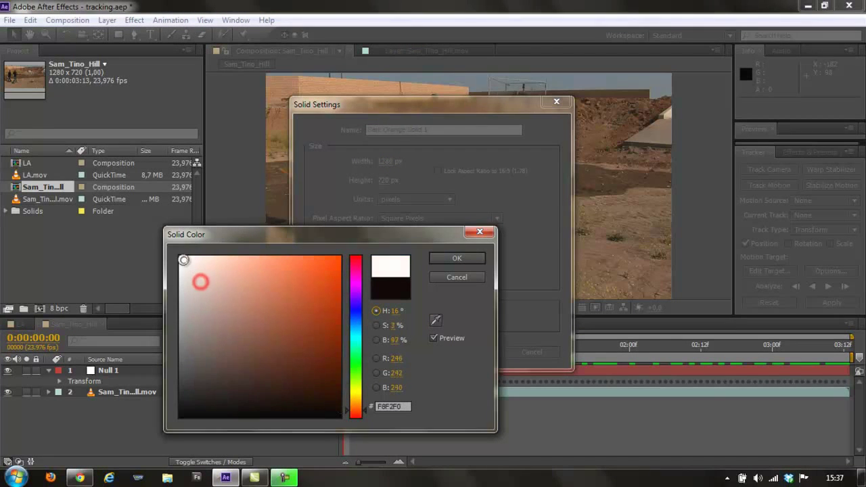
{"action": "left_click", "coordinate": [455, 261]}
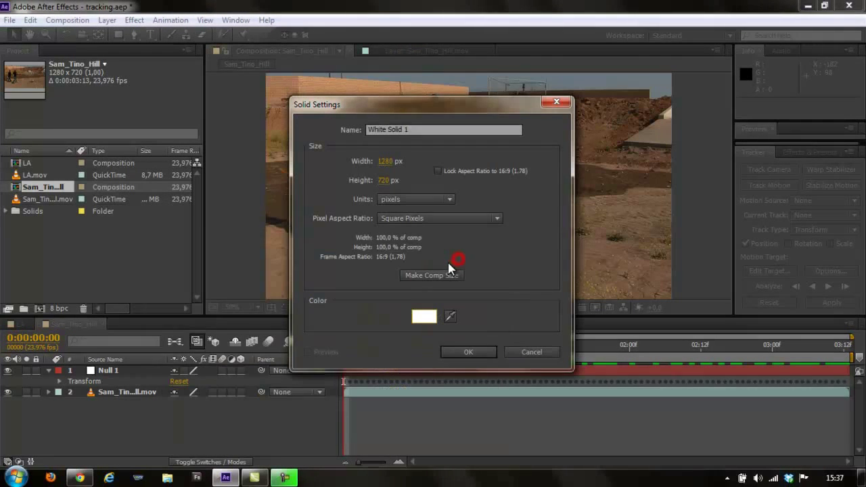
{"action": "left_click", "coordinate": [469, 354]}
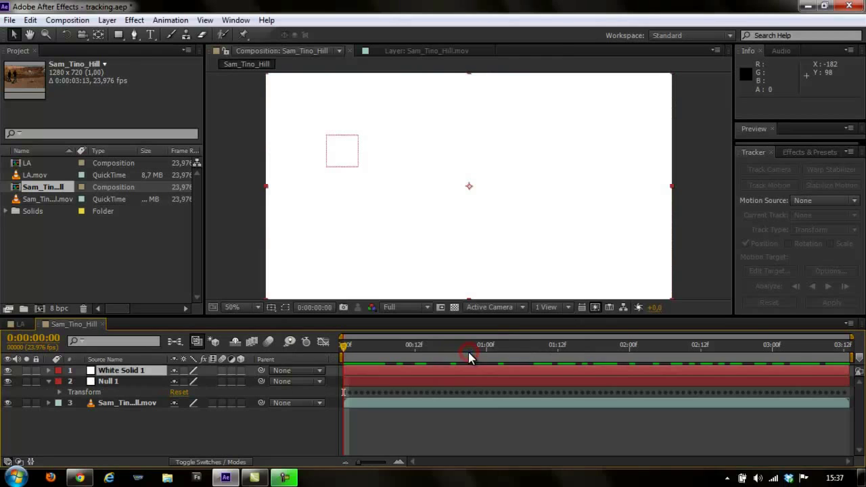
Hide White Solid 1 and place the first Pen mask point above the left man
{"action": "left_click", "coordinate": [8, 370]}
{"action": "left_click", "coordinate": [134, 35]}
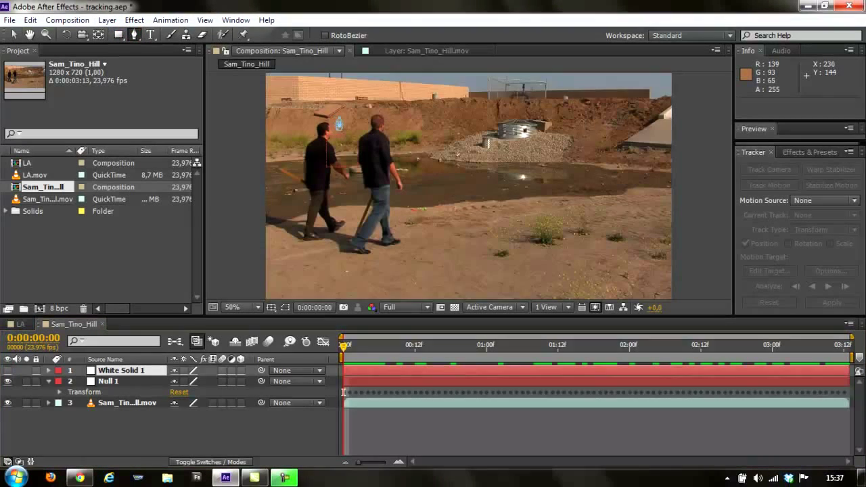
{"action": "left_click", "coordinate": [335, 121]}
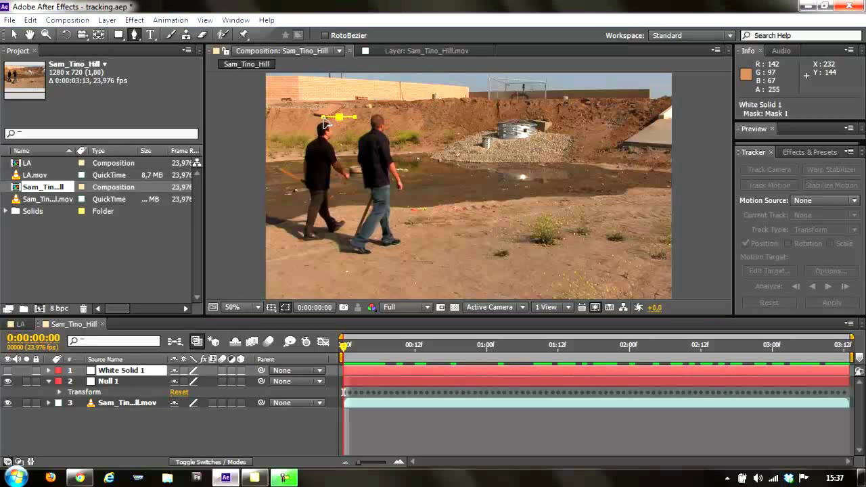
Draw a closed bezier speech-bubble mask with a tail toward the left man, then show the solid
{"action": "left_click", "coordinate": [325, 123]}
{"action": "left_click_drag", "start_coordinate": [291, 93], "coordinate": [307, 75]}
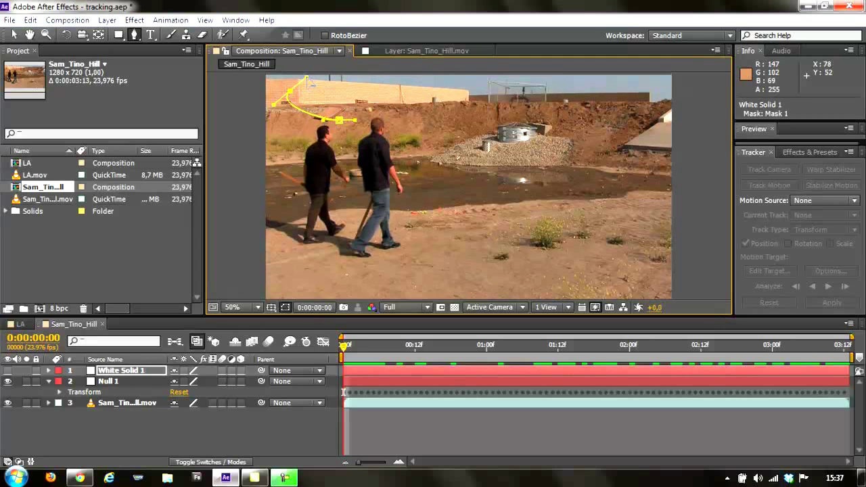
{"action": "left_click_drag", "start_coordinate": [356, 80], "coordinate": [370, 83]}
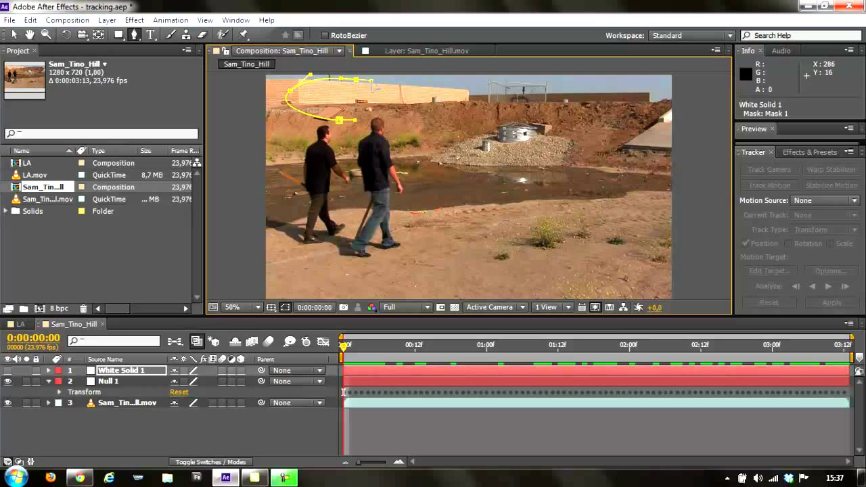
{"action": "left_click_drag", "start_coordinate": [411, 111], "coordinate": [371, 124]}
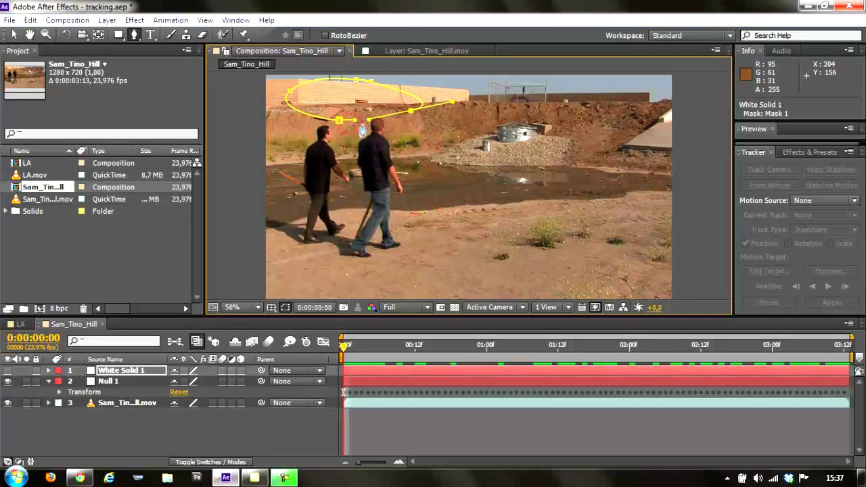
{"action": "left_click", "coordinate": [362, 122]}
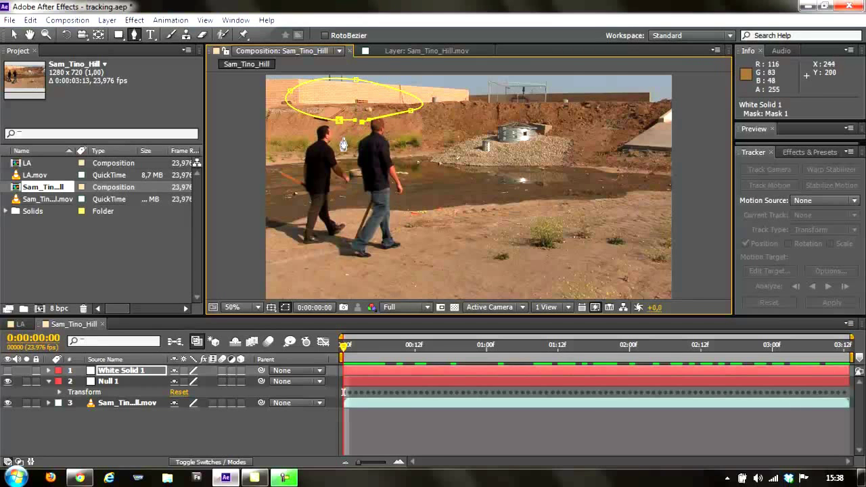
{"action": "left_click_drag", "start_coordinate": [330, 140], "coordinate": [342, 126]}
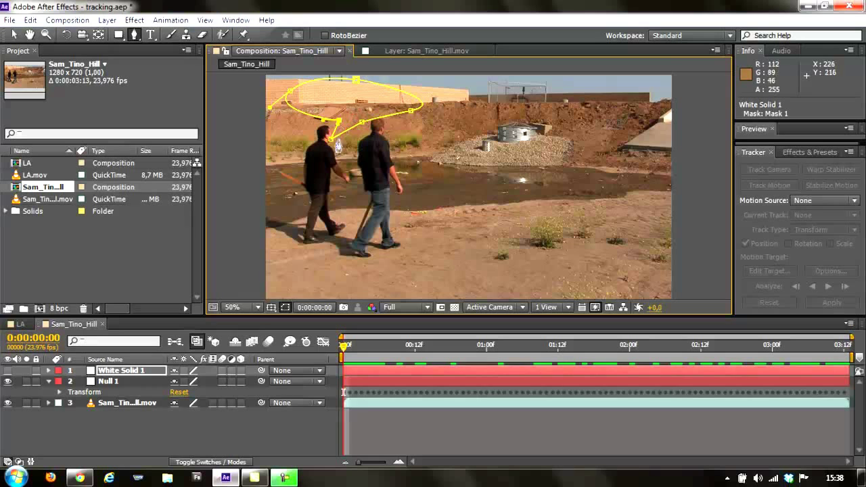
{"action": "left_click", "coordinate": [8, 371]}
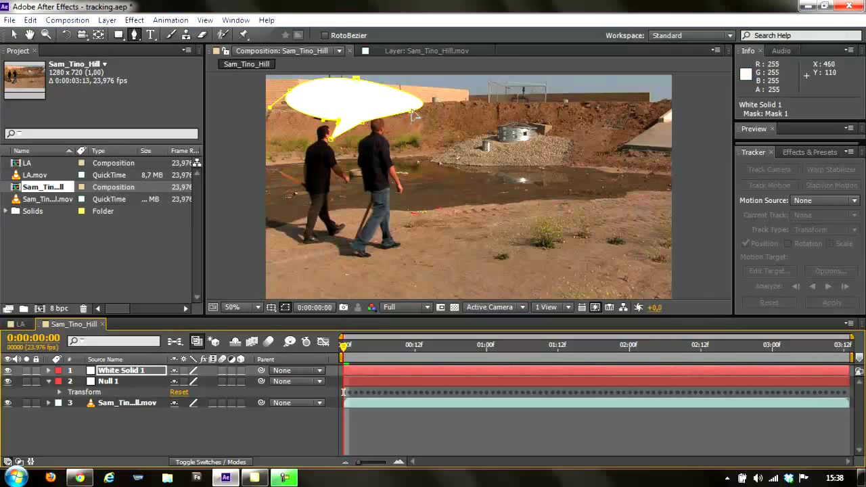
Pull the bubble's right tip inward, then scale White Solid 1 down to about 83%
{"action": "left_click_drag", "start_coordinate": [412, 111], "coordinate": [400, 121]}
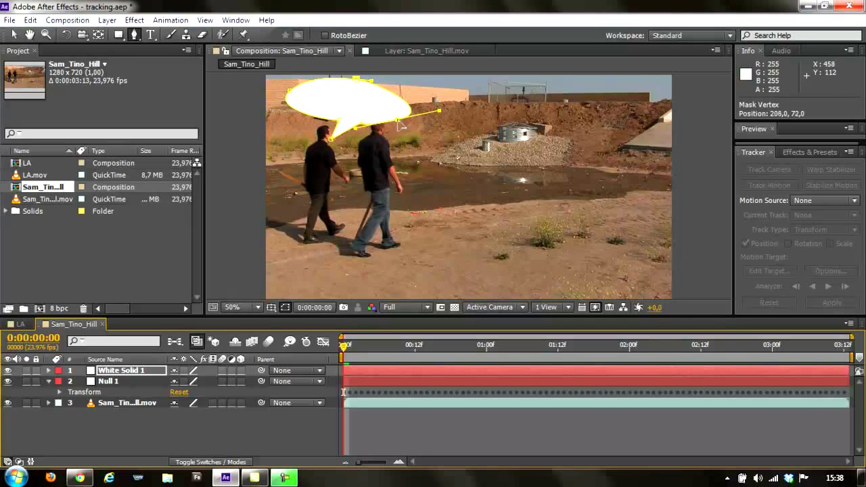
{"action": "left_click_drag", "start_coordinate": [401, 122], "coordinate": [408, 109]}
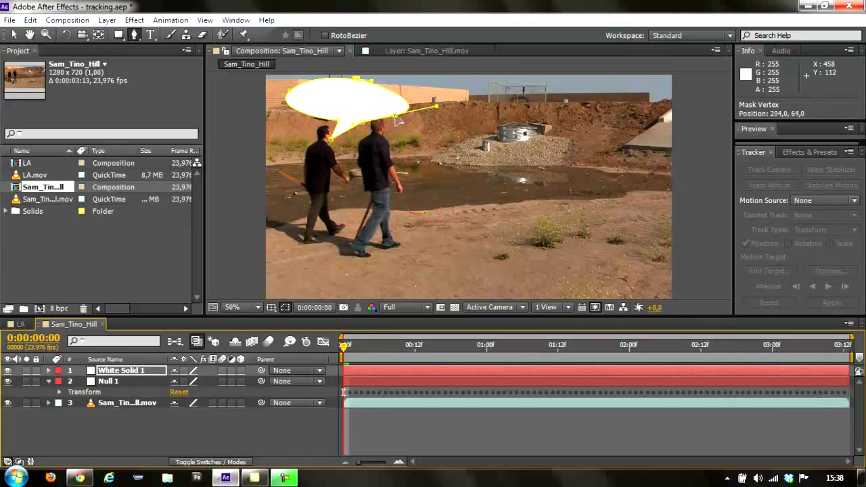
{"action": "left_click", "coordinate": [14, 35]}
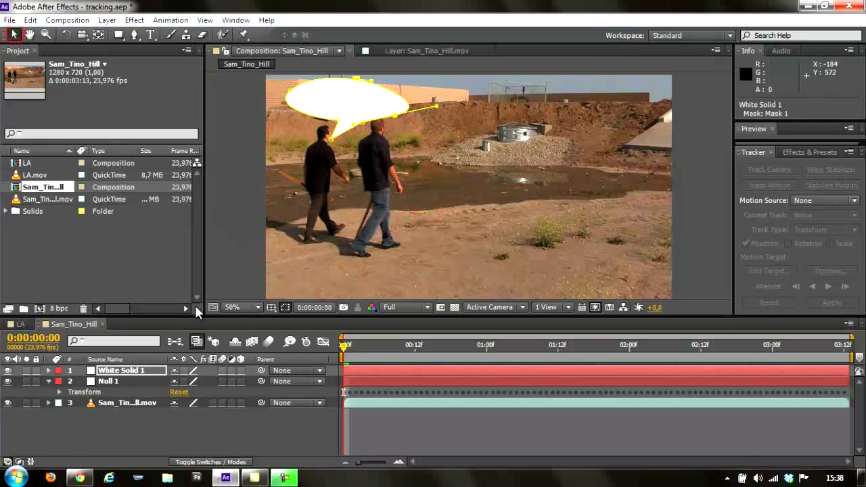
{"action": "left_click", "coordinate": [144, 371]}
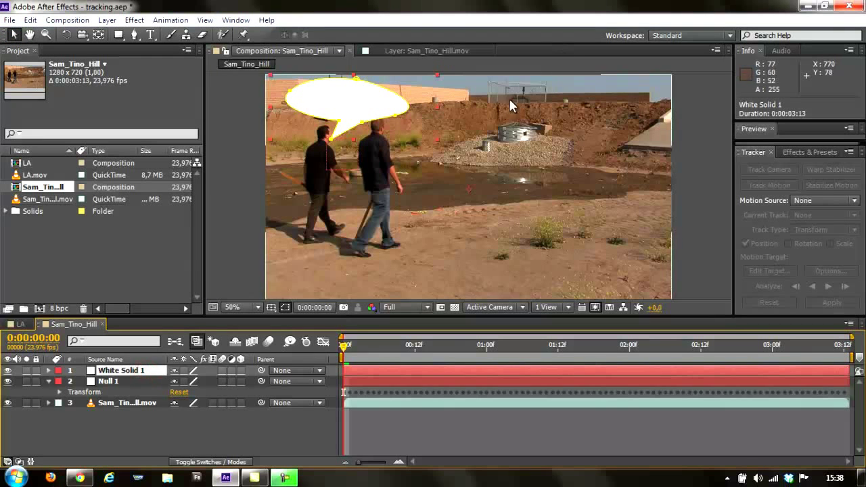
{"action": "mouse_move", "coordinate": [437, 76]}
{"action": "left_mouse_down"}
{"action": "mouse_move", "coordinate": [404, 101]}
{"action": "mouse_move", "coordinate": [370, 107]}
{"action": "left_mouse_up"}
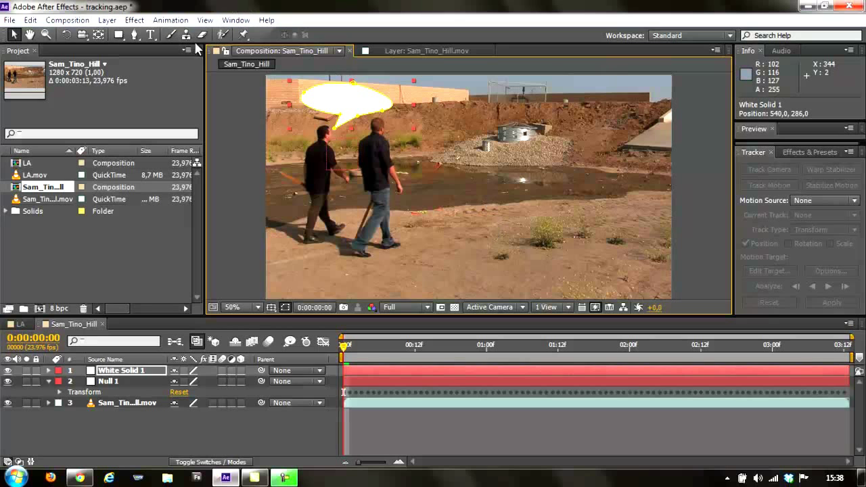
Create black text 'Wat een mooi weer vandaag' in the bubble, breaking the line after 'mooi'
{"action": "left_click", "coordinate": [150, 35]}
{"action": "left_click", "coordinate": [155, 37]}
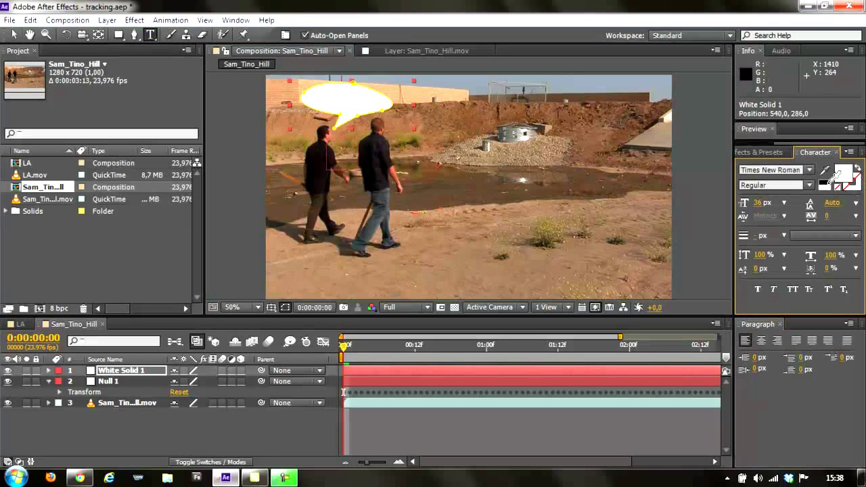
{"action": "left_click", "coordinate": [825, 184]}
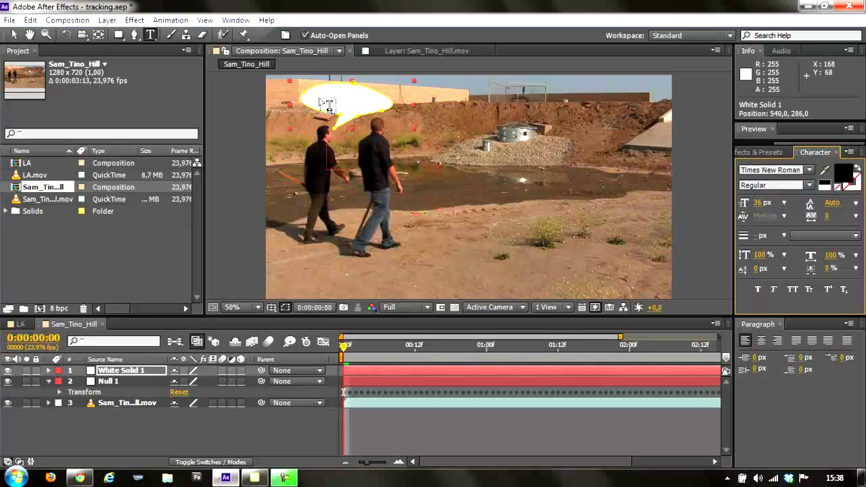
{"action": "left_click", "coordinate": [327, 105]}
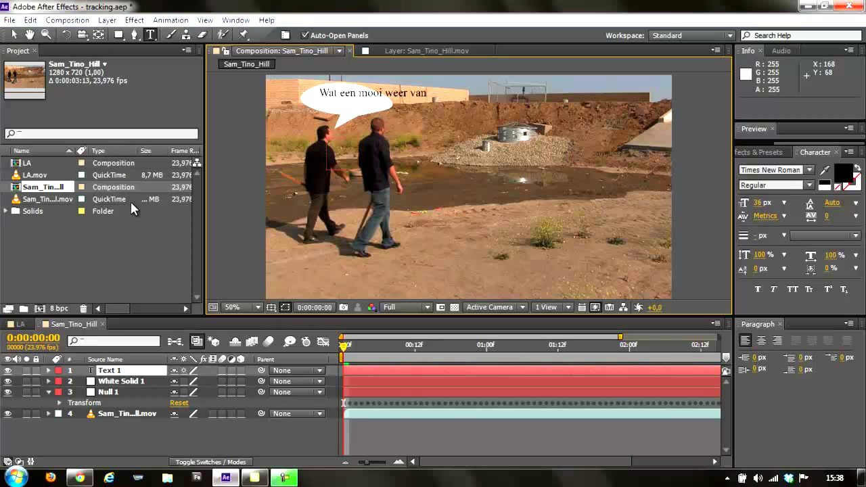
{"action": "type", "text": "Wat een mooi weer vandaag"}
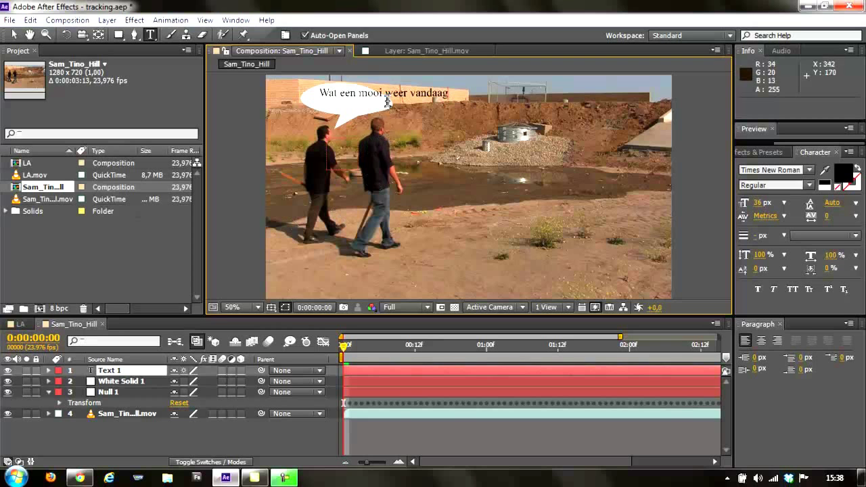
{"action": "left_click", "coordinate": [384, 92]}
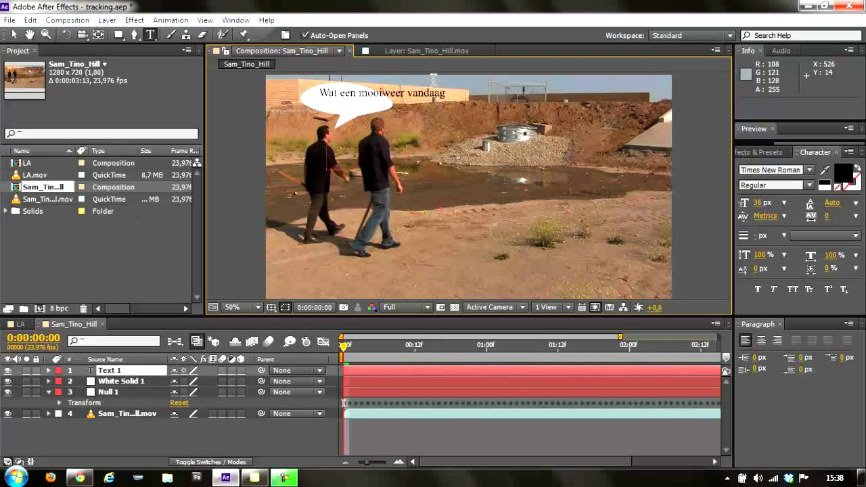
{"action": "key", "text": "Return"}
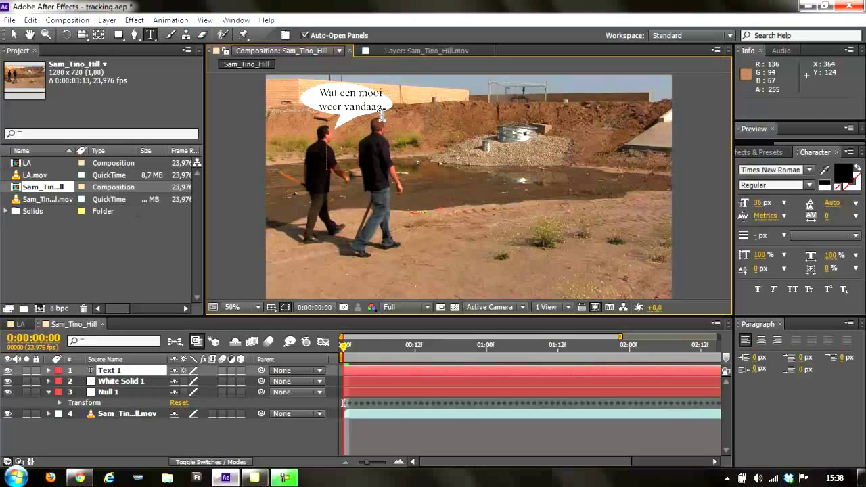
{"action": "left_click", "coordinate": [383, 108]}
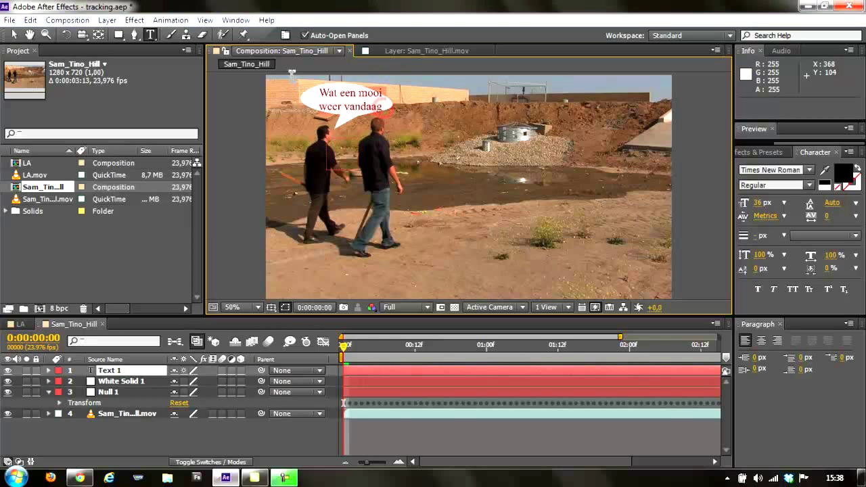
Set the text leading to 25 px and centre-align the paragraph
{"action": "left_click", "coordinate": [856, 203]}
{"action": "left_click", "coordinate": [809, 278]}
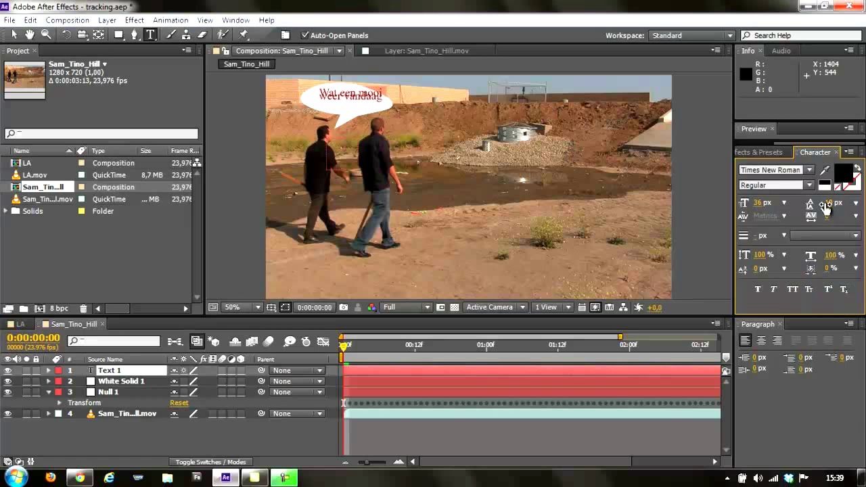
{"action": "left_click_drag", "start_coordinate": [831, 203], "coordinate": [839, 204]}
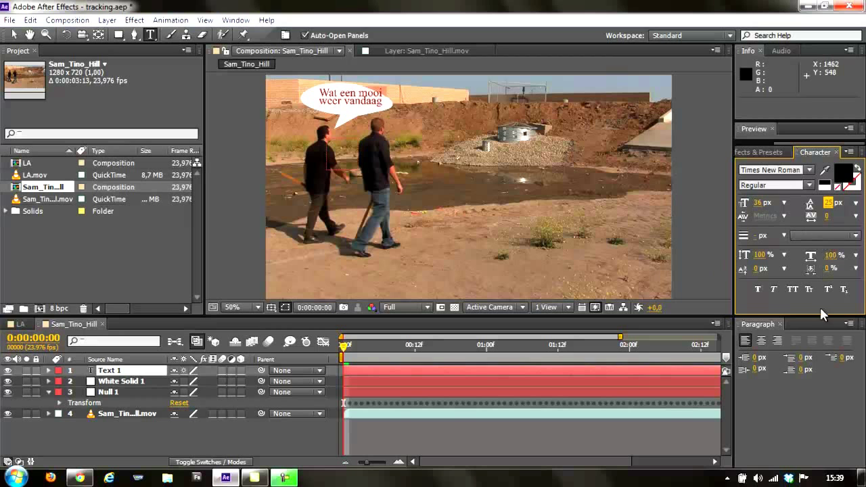
{"action": "left_click", "coordinate": [761, 340]}
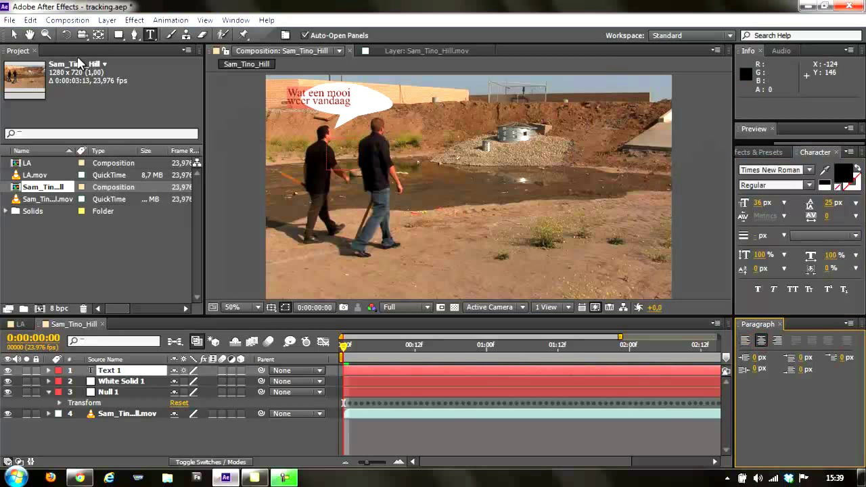
{"action": "left_click", "coordinate": [15, 35]}
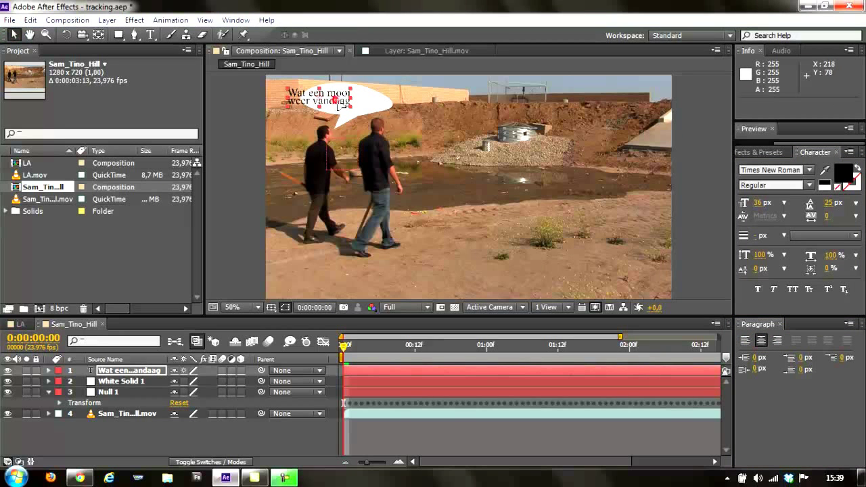
Drag the text into the bubble, then pick-whip the text and White Solid 1 parents to Null 1
{"action": "left_click_drag", "start_coordinate": [339, 101], "coordinate": [365, 102]}
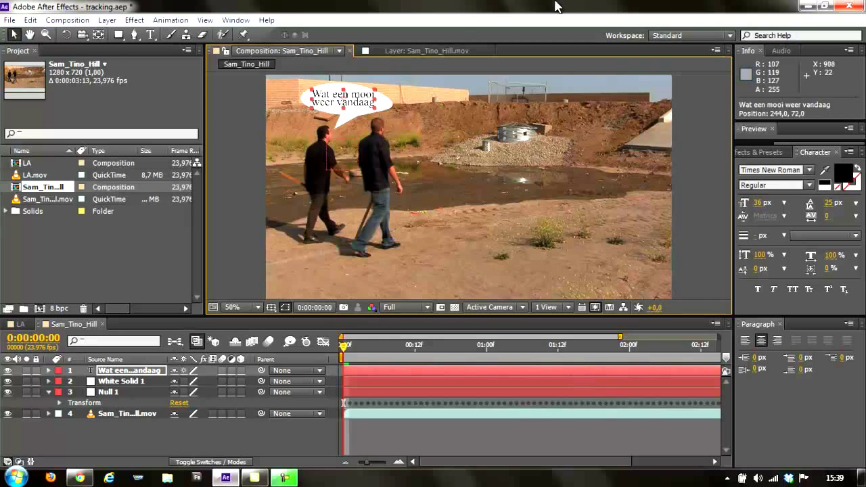
{"action": "left_click", "coordinate": [124, 383]}
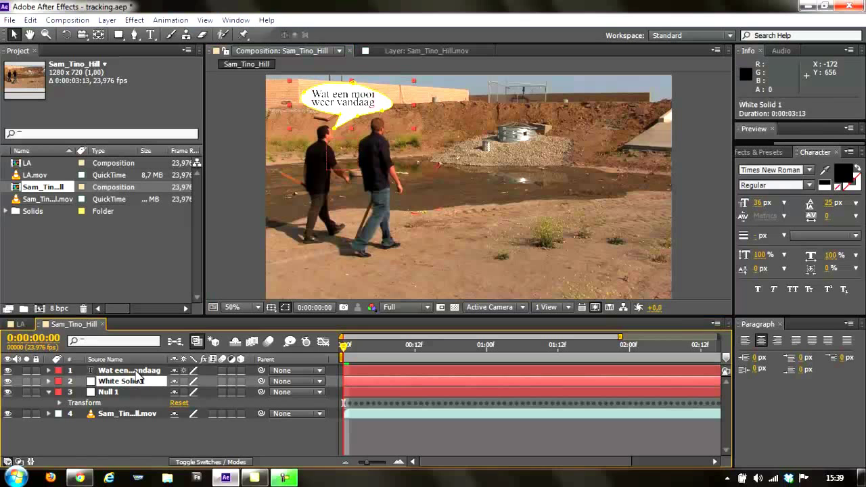
{"action": "left_click", "coordinate": [137, 371], "text": "shift"}
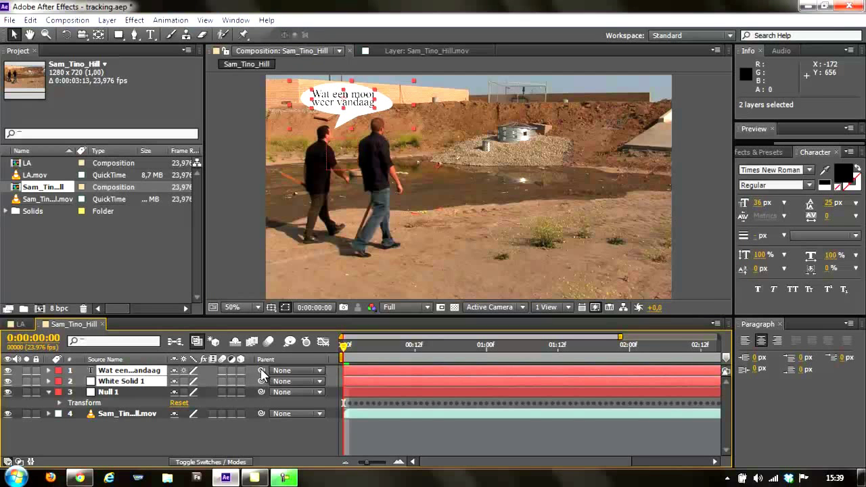
{"action": "left_click_drag", "start_coordinate": [261, 372], "coordinate": [136, 393]}
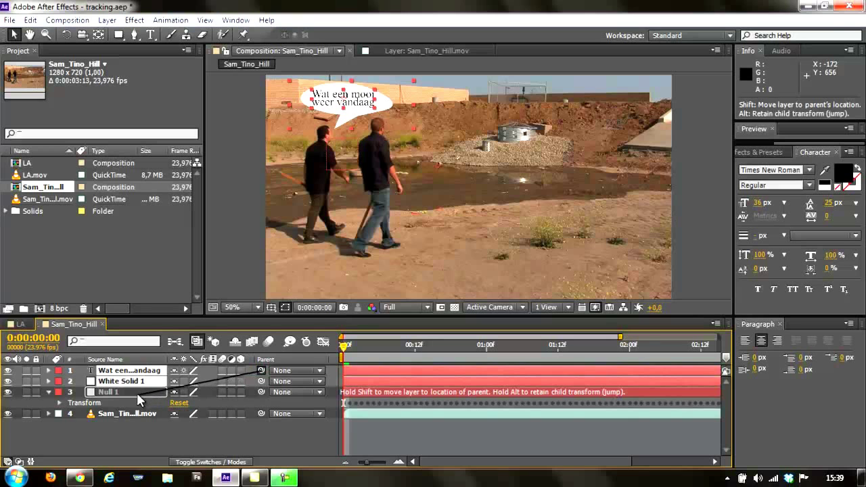
{"action": "mouse_move", "coordinate": [134, 388]}
{"action": "left_mouse_down"}
{"action": "mouse_move", "coordinate": [262, 382]}
{"action": "mouse_move", "coordinate": [256, 379]}
{"action": "left_mouse_up"}
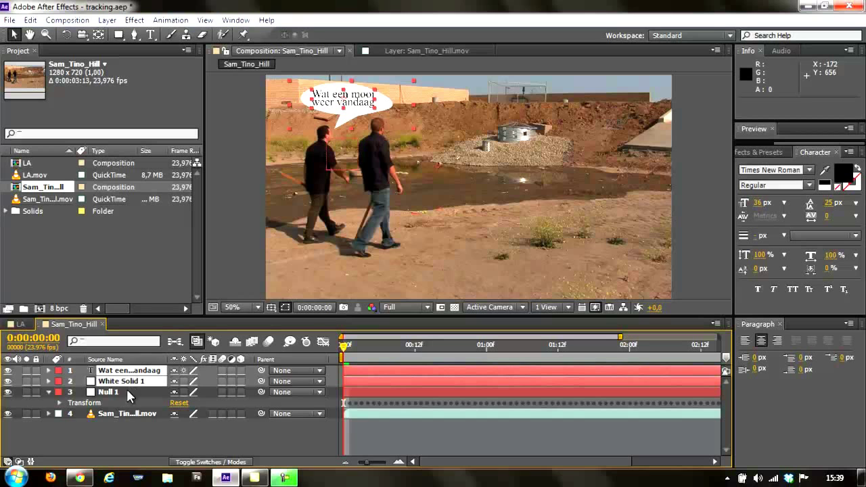
{"action": "left_click_drag", "start_coordinate": [263, 372], "coordinate": [140, 392]}
{"action": "left_click", "coordinate": [235, 463]}
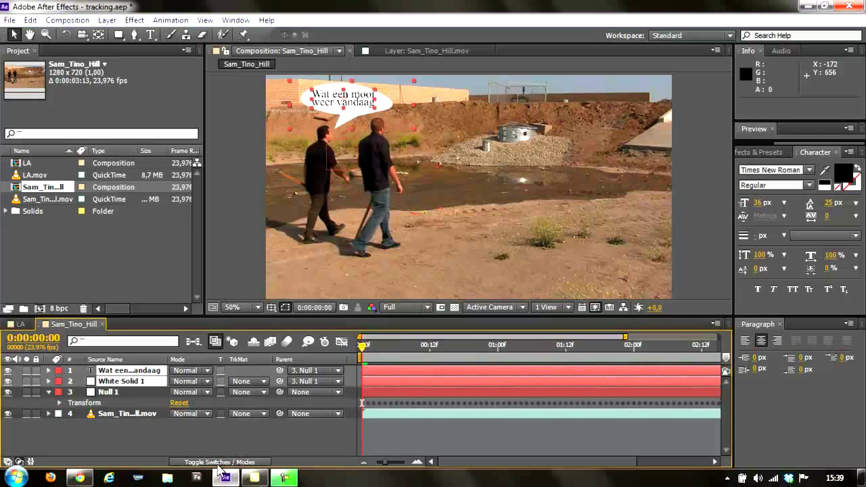
{"action": "left_click", "coordinate": [226, 462]}
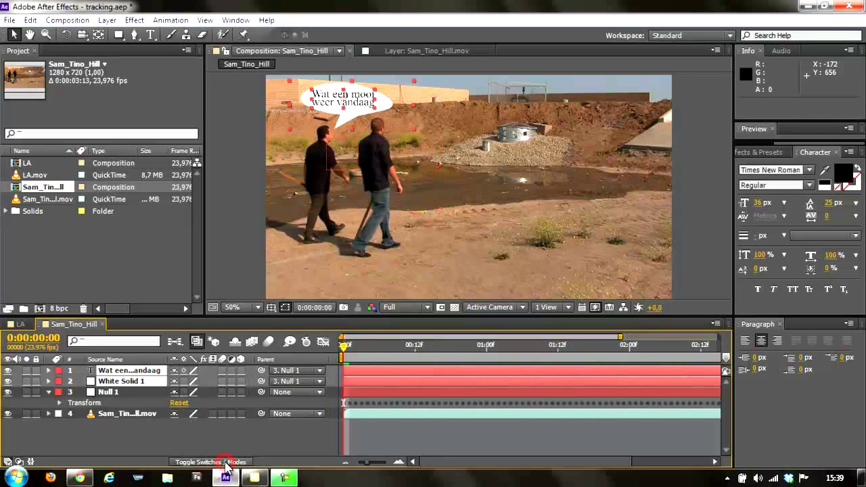
{"action": "left_click", "coordinate": [234, 462]}
{"action": "left_click", "coordinate": [235, 463]}
{"action": "left_click", "coordinate": [237, 463]}
{"action": "left_click", "coordinate": [238, 462]}
{"action": "left_click", "coordinate": [234, 463]}
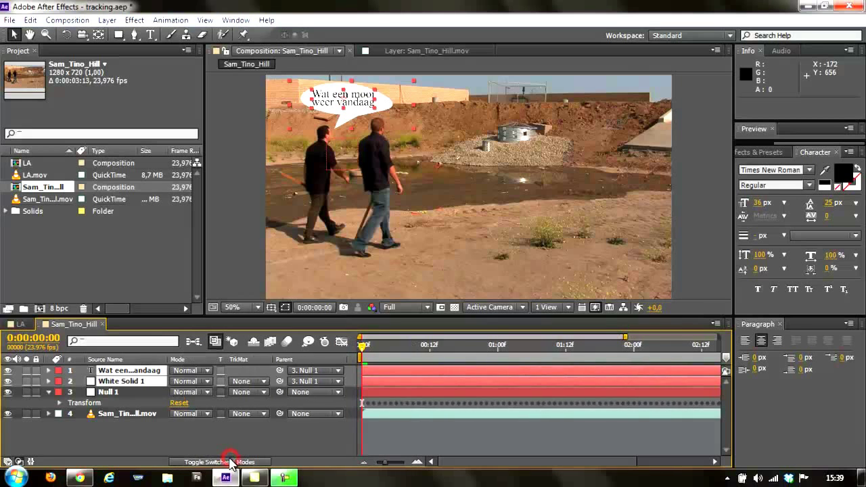
{"action": "left_click", "coordinate": [235, 462]}
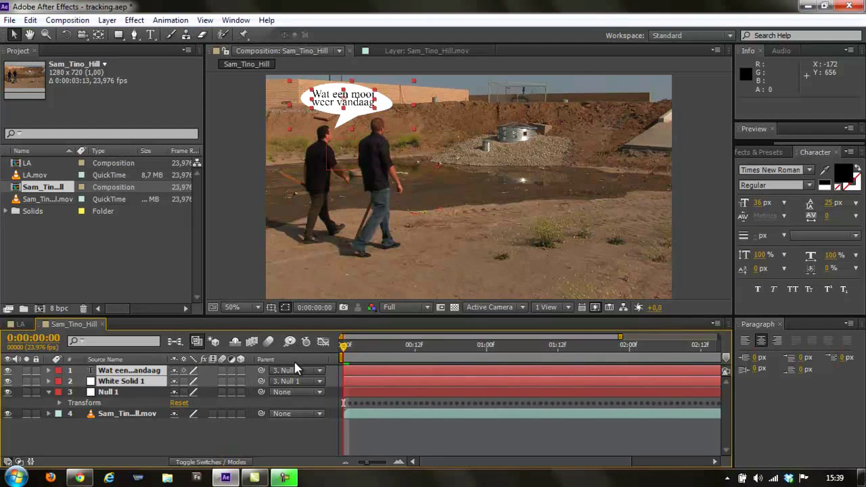
{"action": "right_click", "coordinate": [293, 363]}
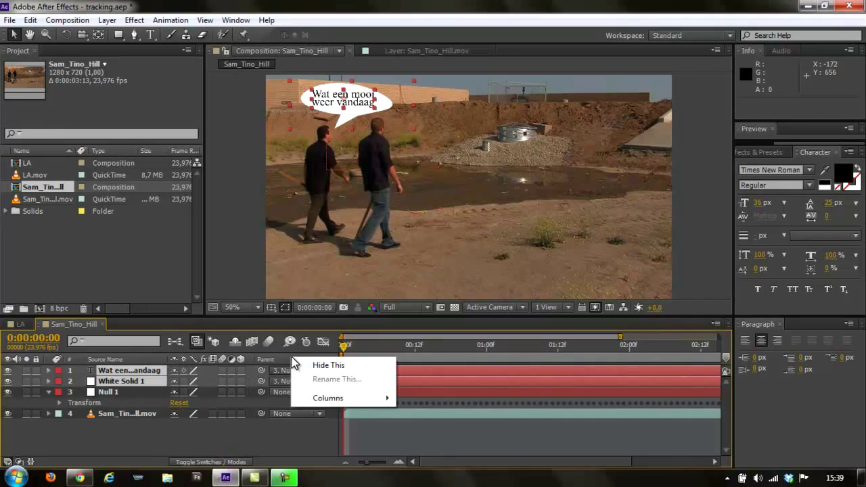
{"action": "mouse_move", "coordinate": [333, 402]}
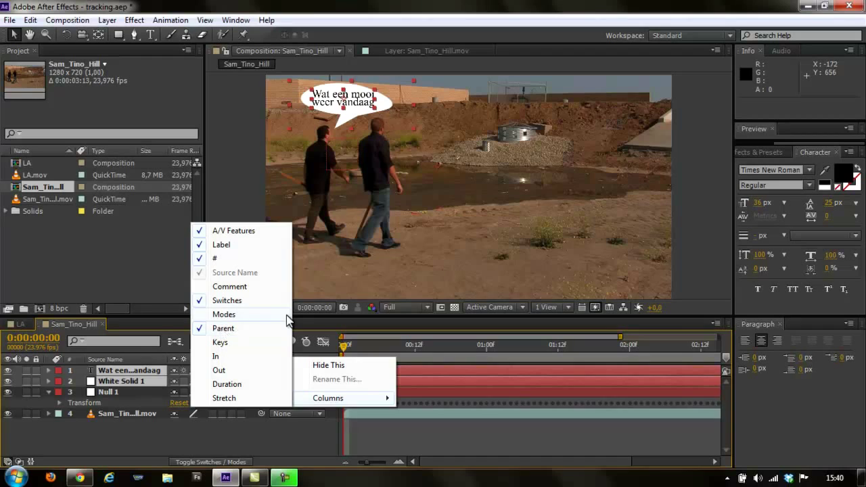
{"action": "left_click", "coordinate": [163, 440]}
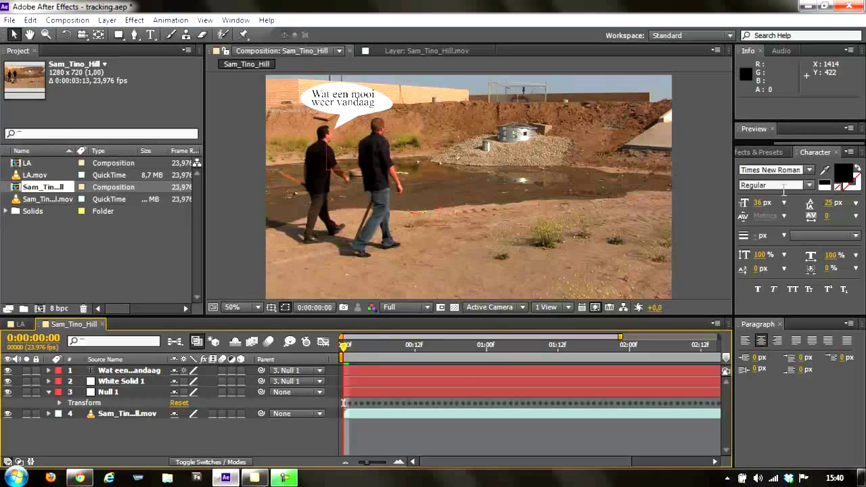
Enlarge the Preview panel, RAM-preview all 85 frames, then select the text and White Solid 1 layers
{"action": "left_click_drag", "start_coordinate": [768, 140], "coordinate": [773, 173]}
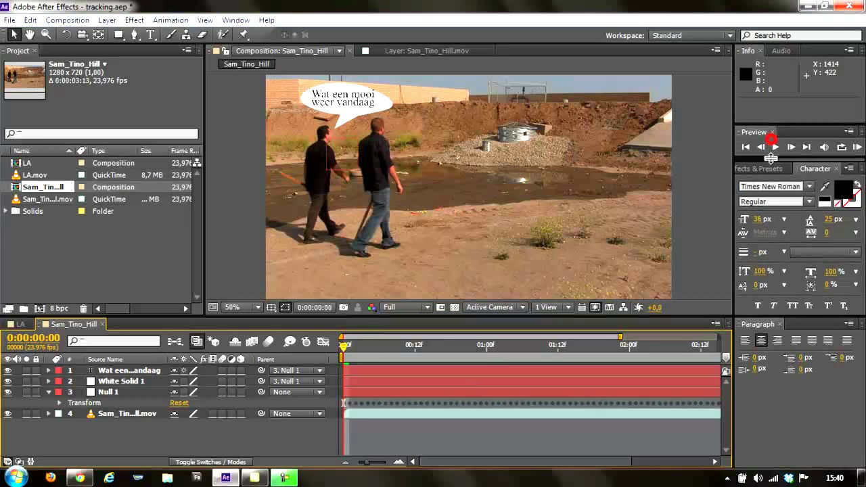
{"action": "left_click", "coordinate": [857, 154]}
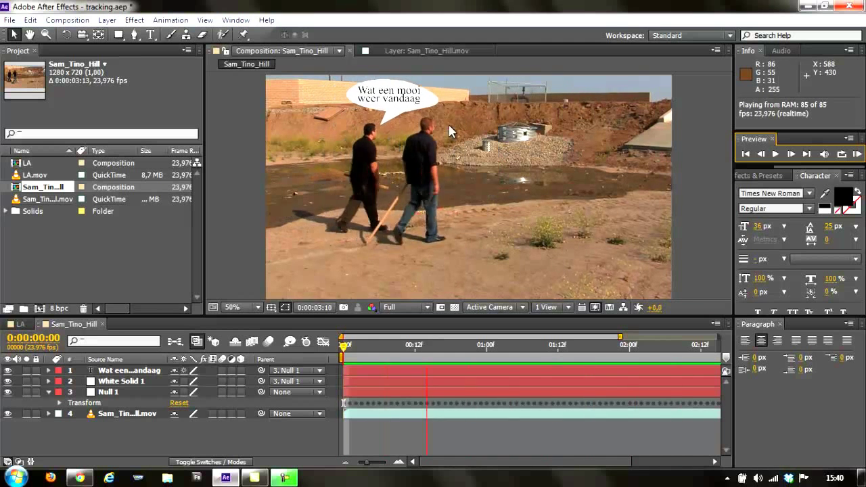
{"action": "left_click", "coordinate": [128, 370]}
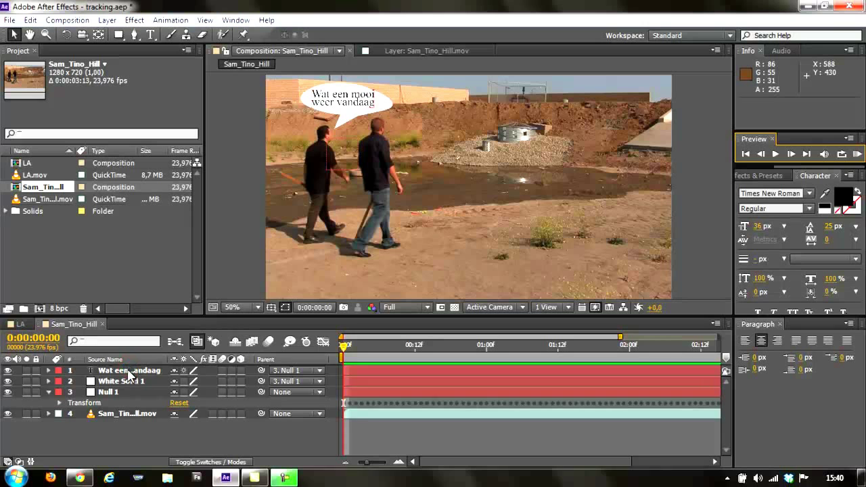
{"action": "left_click", "coordinate": [129, 372]}
{"action": "left_click", "coordinate": [133, 382], "text": "shift"}
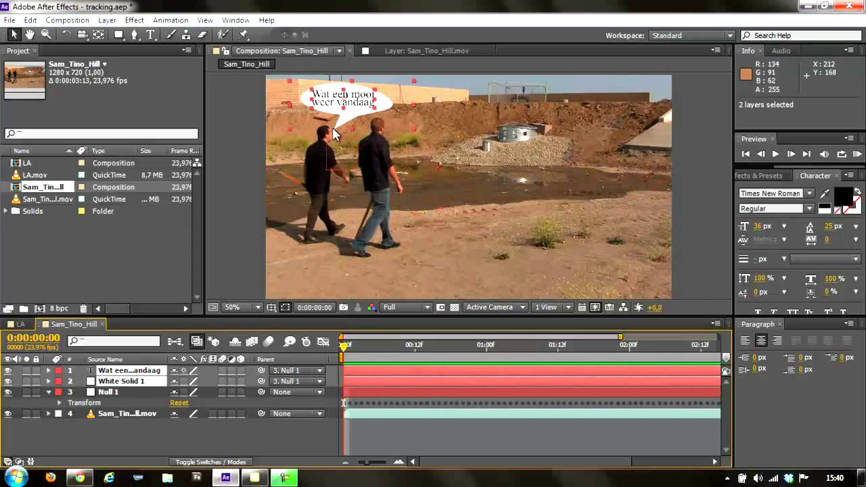
Nudge the bubble and its text around, previewing playback, until White Solid 1 sits above the man's head at 338, 83
{"action": "mouse_move", "coordinate": [355, 113]}
{"action": "left_mouse_down"}
{"action": "mouse_move", "coordinate": [410, 118]}
{"action": "mouse_move", "coordinate": [350, 114]}
{"action": "mouse_move", "coordinate": [407, 107]}
{"action": "left_mouse_up"}
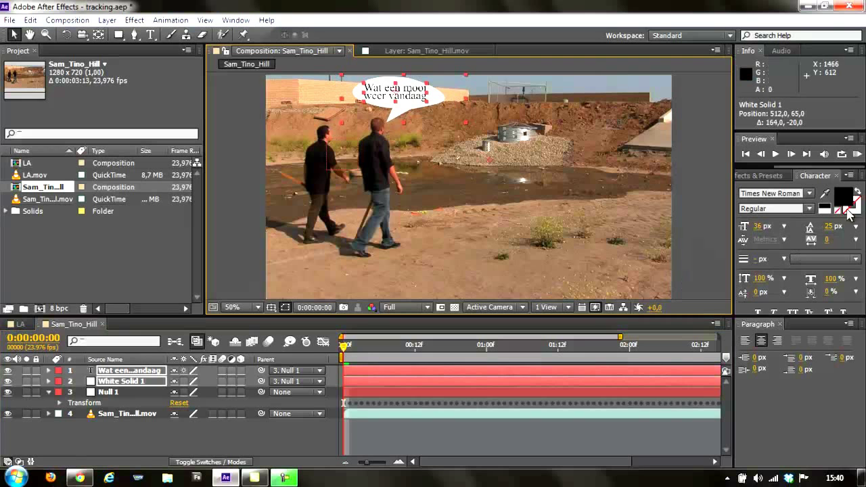
{"action": "left_click", "coordinate": [857, 155]}
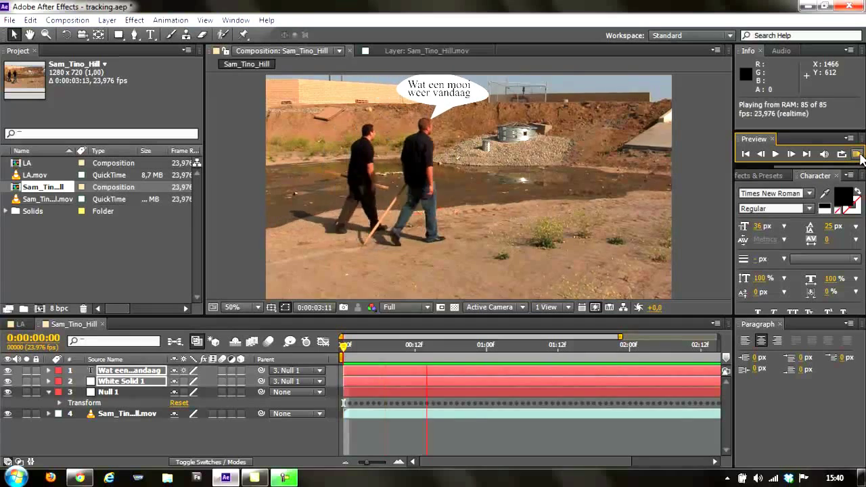
{"action": "left_click", "coordinate": [858, 155]}
{"action": "mouse_move", "coordinate": [413, 109]}
{"action": "left_mouse_down"}
{"action": "mouse_move", "coordinate": [363, 119]}
{"action": "mouse_move", "coordinate": [346, 202]}
{"action": "mouse_move", "coordinate": [346, 177]}
{"action": "left_mouse_up"}
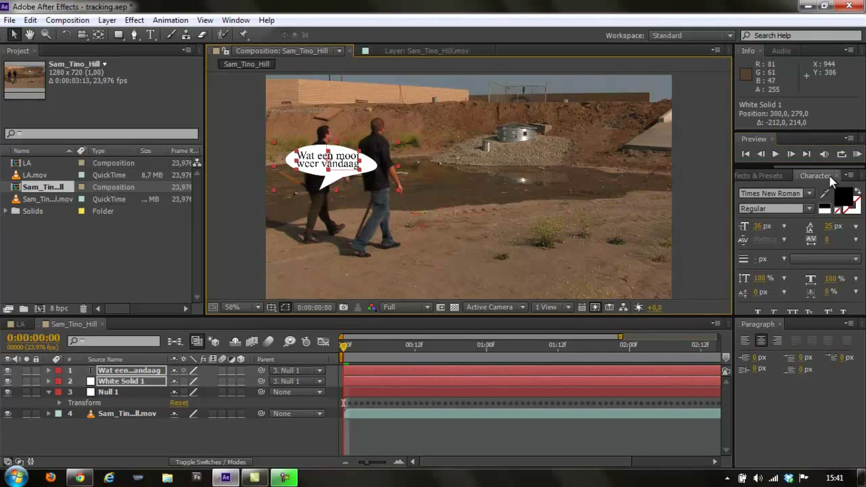
{"action": "left_click", "coordinate": [858, 155]}
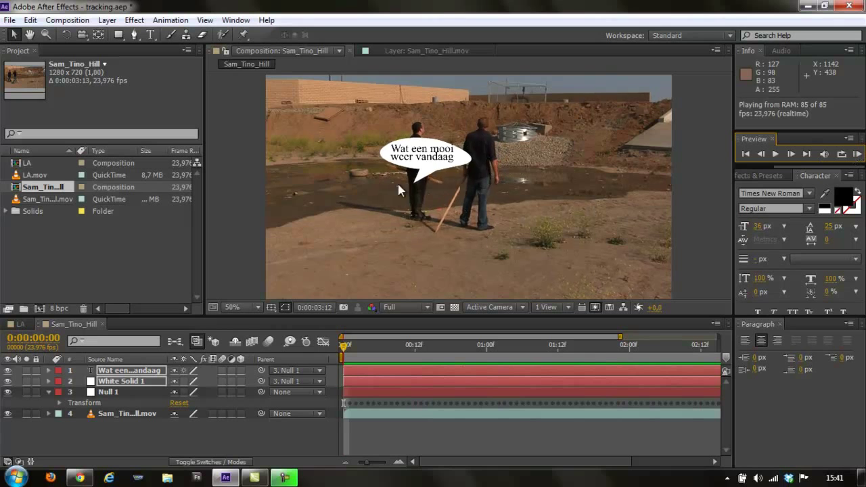
{"action": "left_click", "coordinate": [460, 181]}
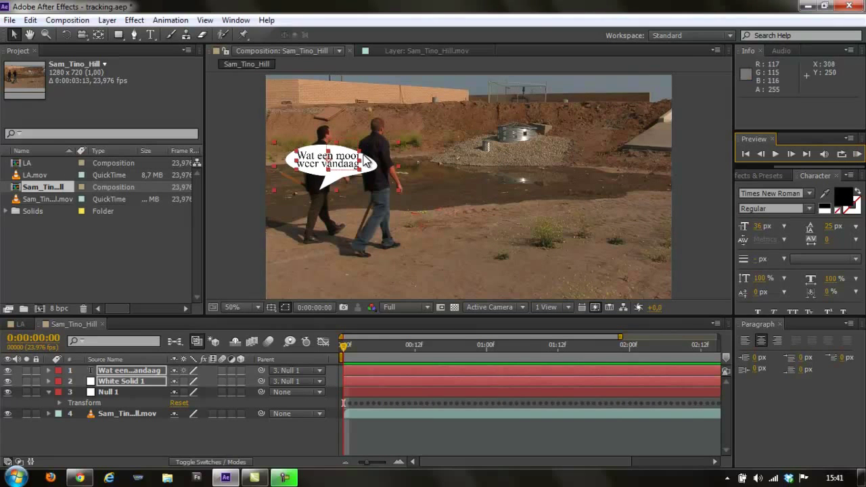
{"action": "left_click_drag", "start_coordinate": [365, 170], "coordinate": [378, 105]}
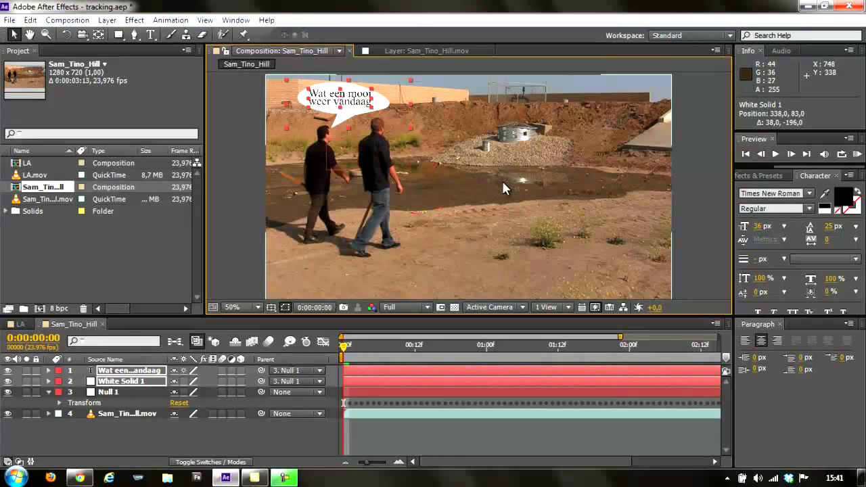